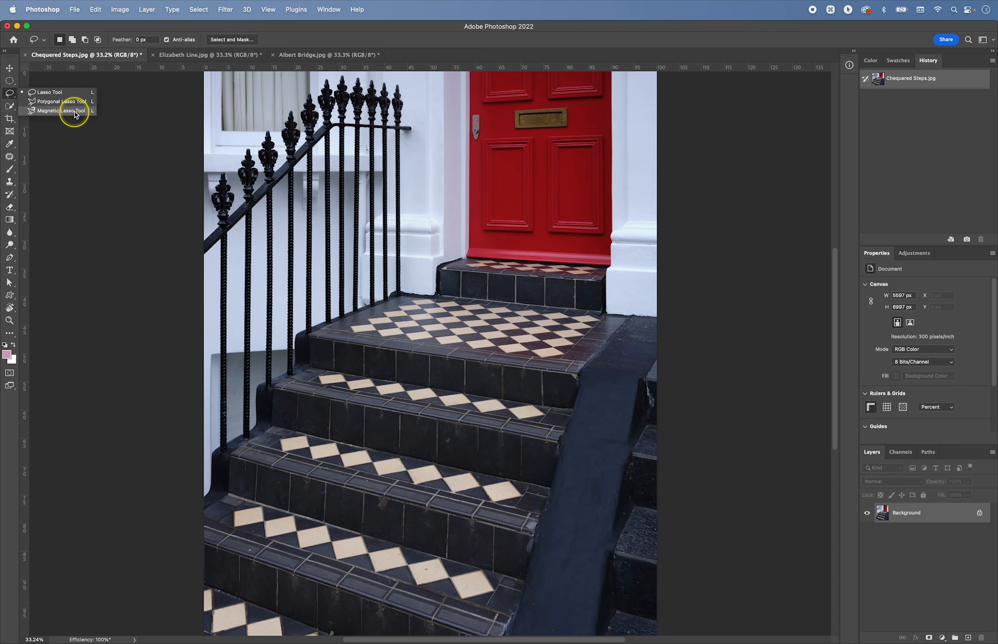
Trace a rough freehand selection around the red door with the Lasso tool, and deselect it
click(62, 92)
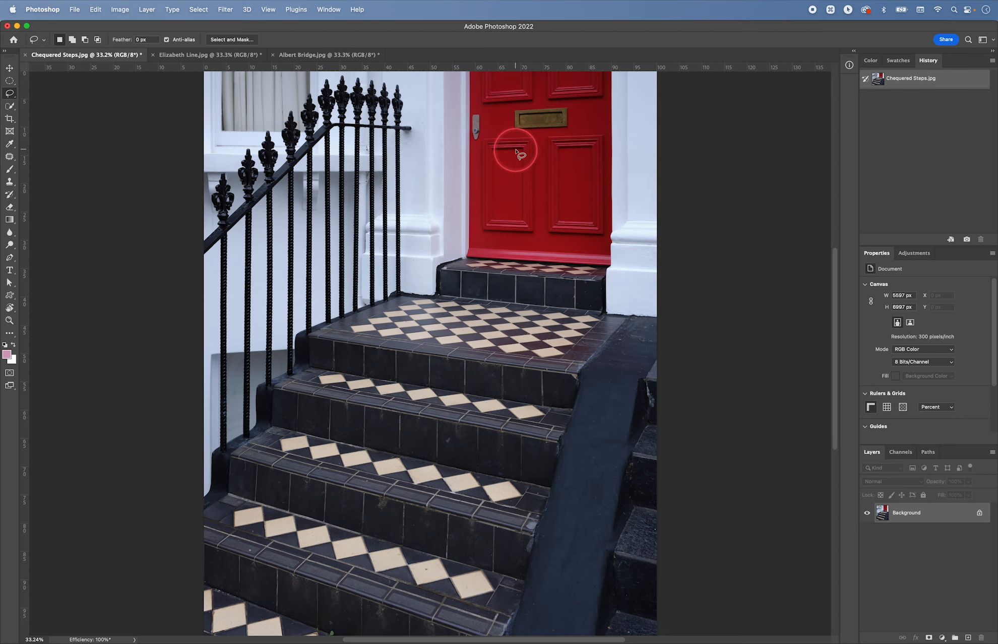
key(space)
drag(535, 139, 509, 187)
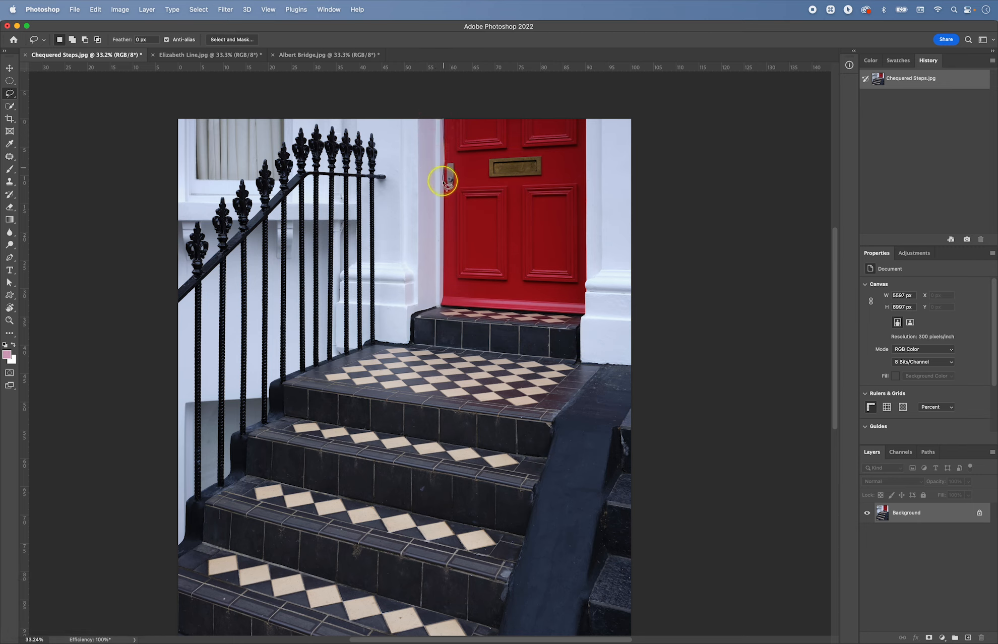
drag(443, 184, 444, 242)
drag(439, 306, 586, 320)
drag(582, 272, 582, 171)
drag(591, 114, 445, 105)
scroll(454, 105, down, 1)
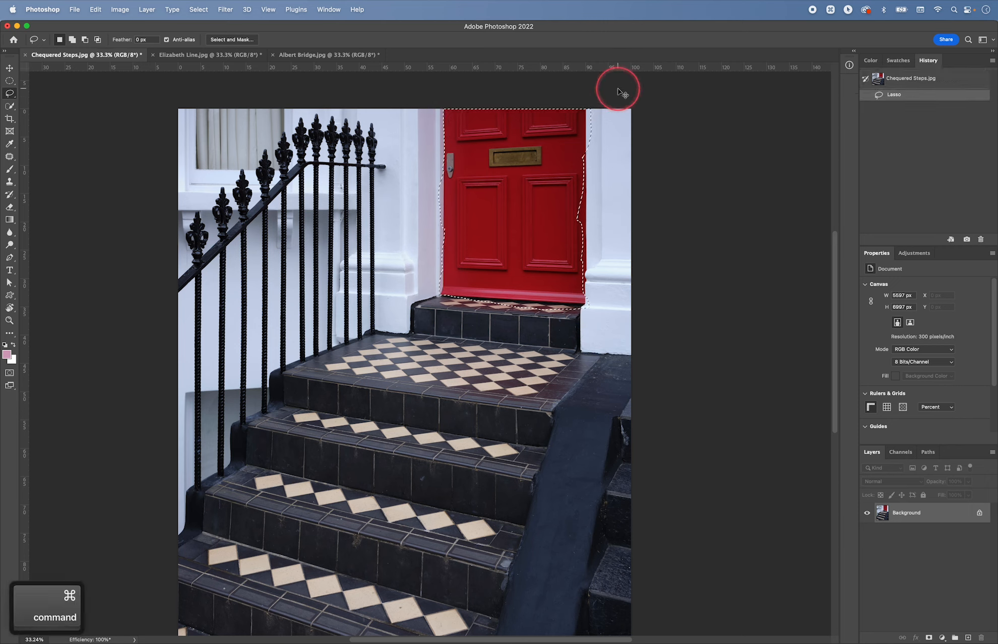
key(super+d)
Outline the red door's left edge, bottom edge and lower right edge with the Polygonal Lasso tool
drag(10, 94, 50, 106)
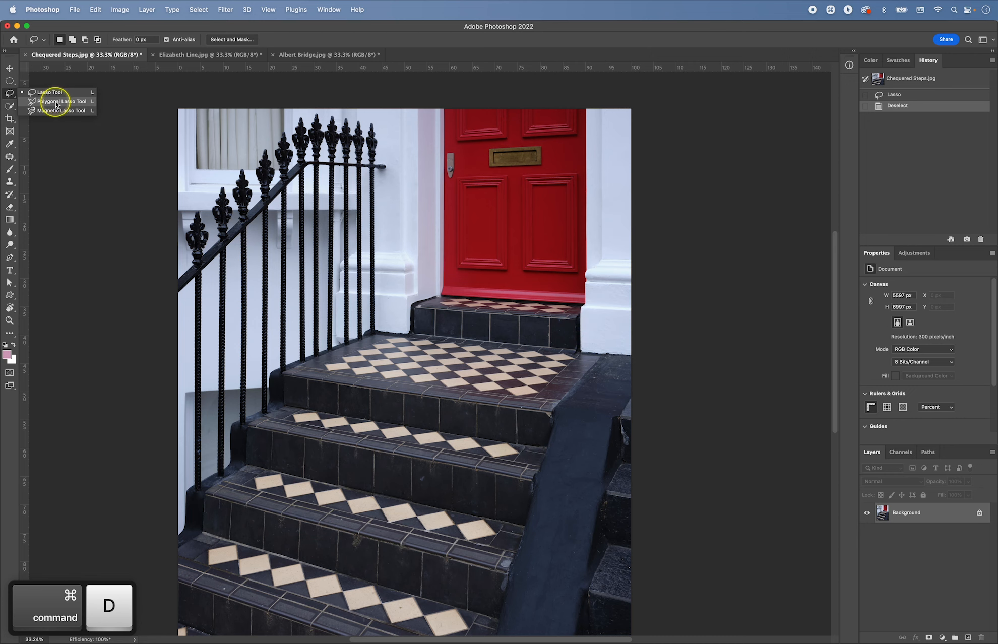
key(space)
drag(428, 128, 411, 171)
click(428, 147)
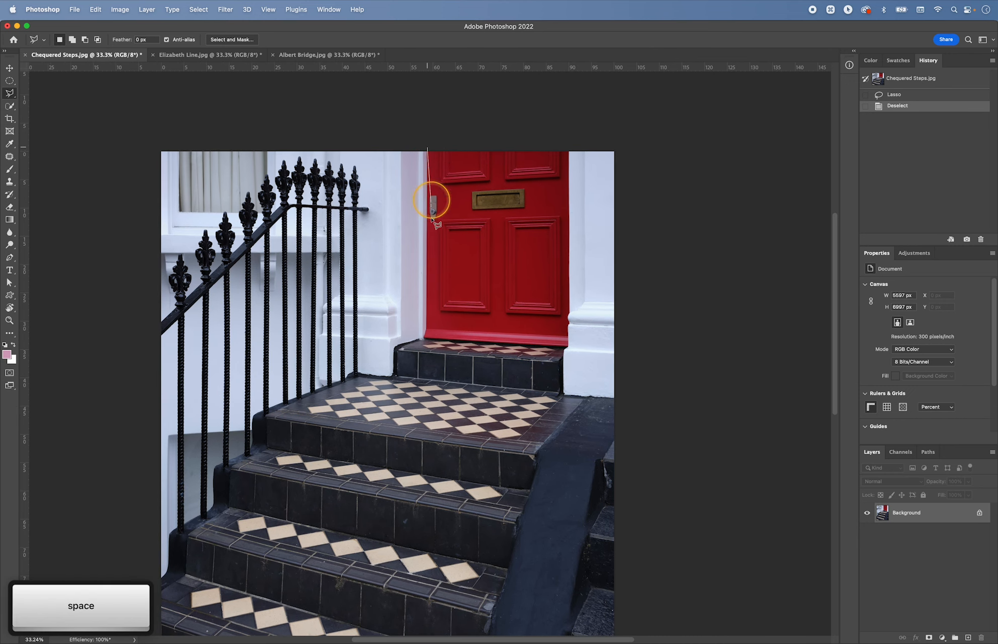
drag(431, 218, 427, 318)
click(425, 328)
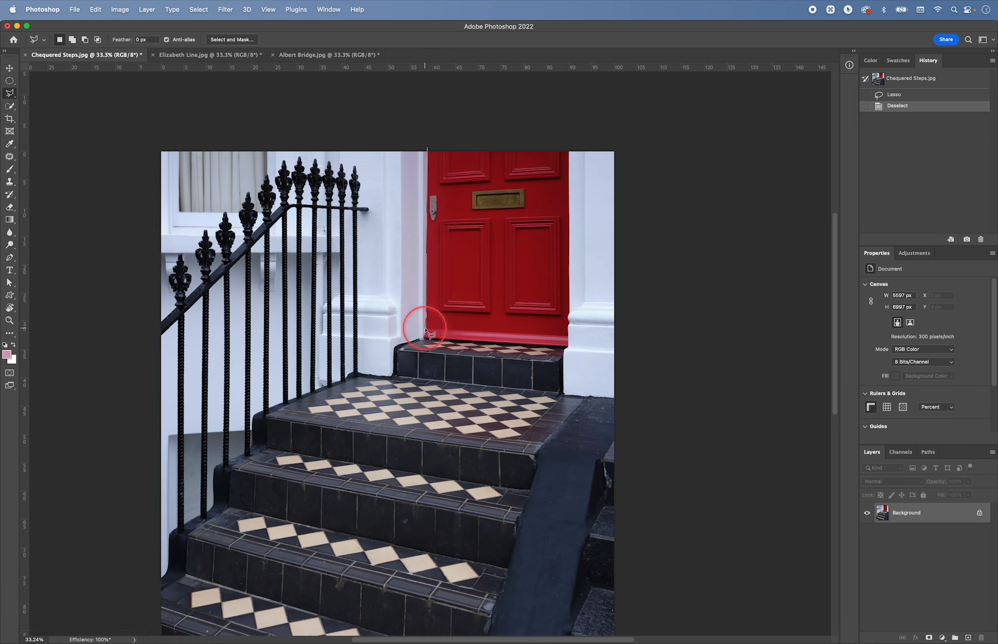
click(423, 338)
click(463, 342)
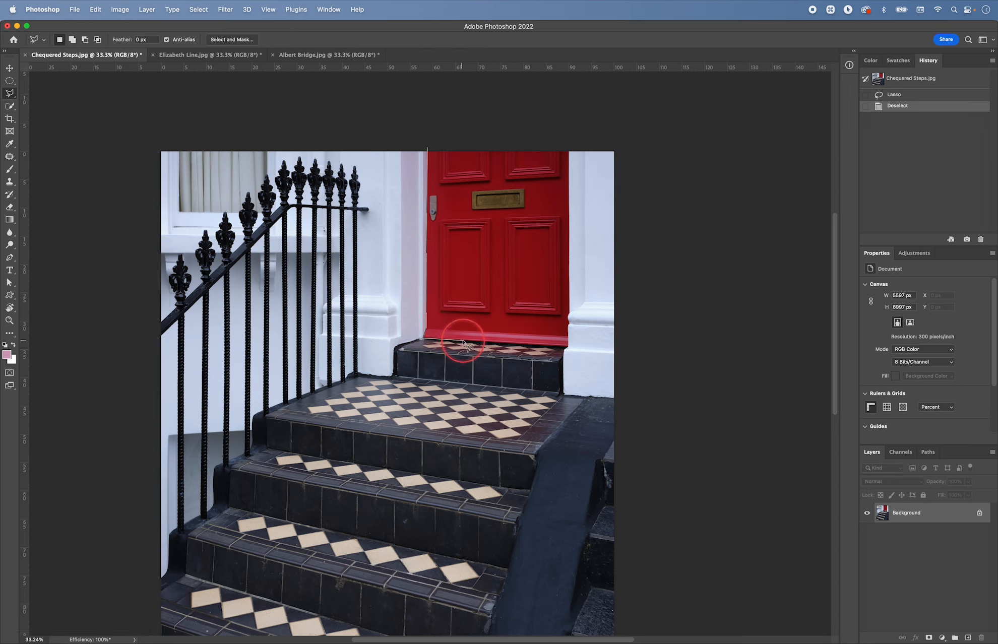
click(569, 348)
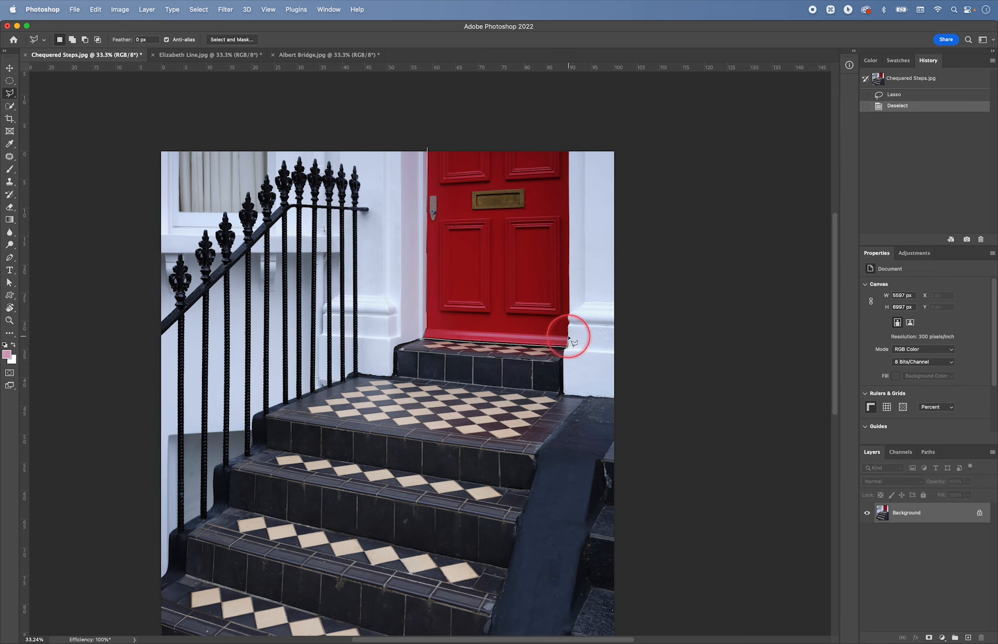
click(569, 325)
click(568, 313)
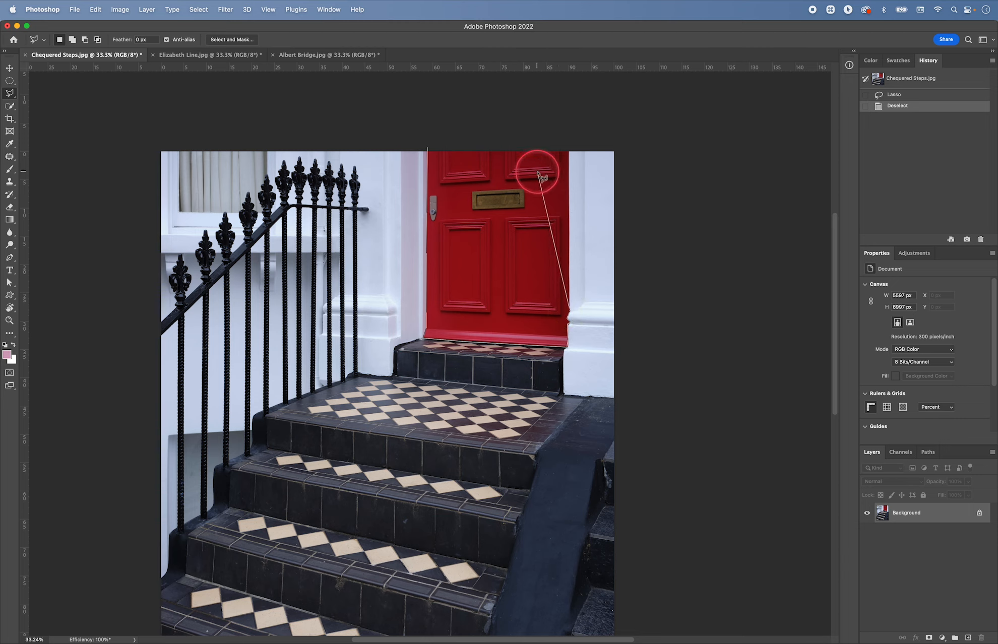
Remove the last few anchor points, close the polygon diagonally across the door, and deselect it
key(BackSpace)
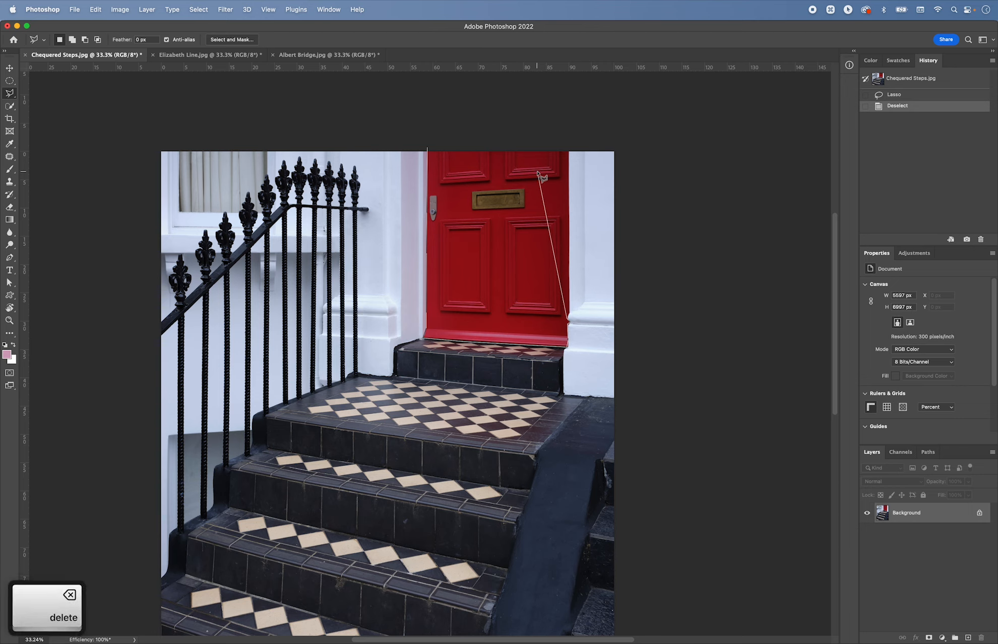
click(529, 272)
key(BackSpace)
key(BackSpace)
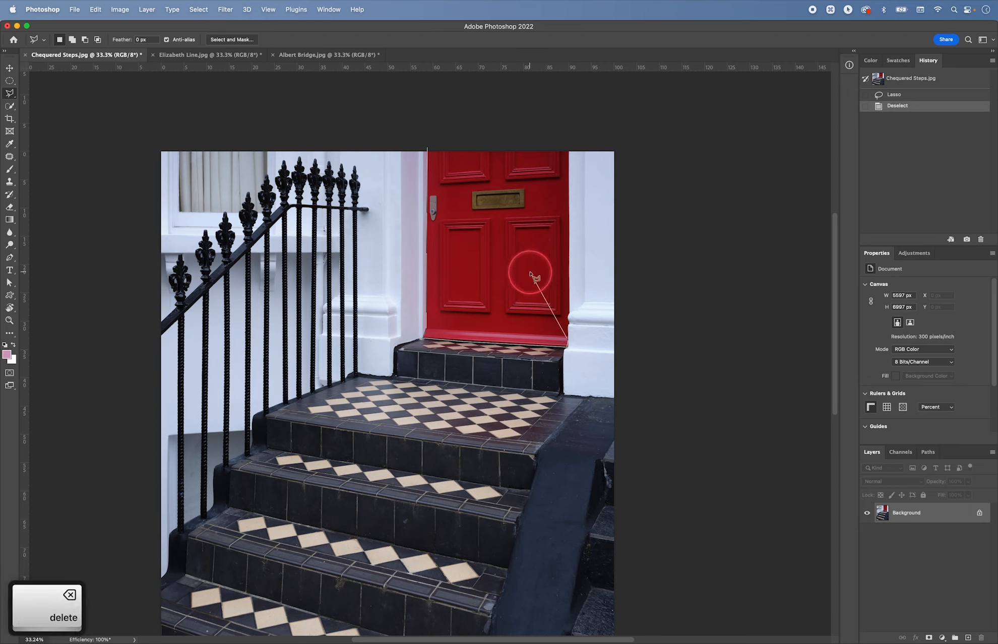
click(531, 345)
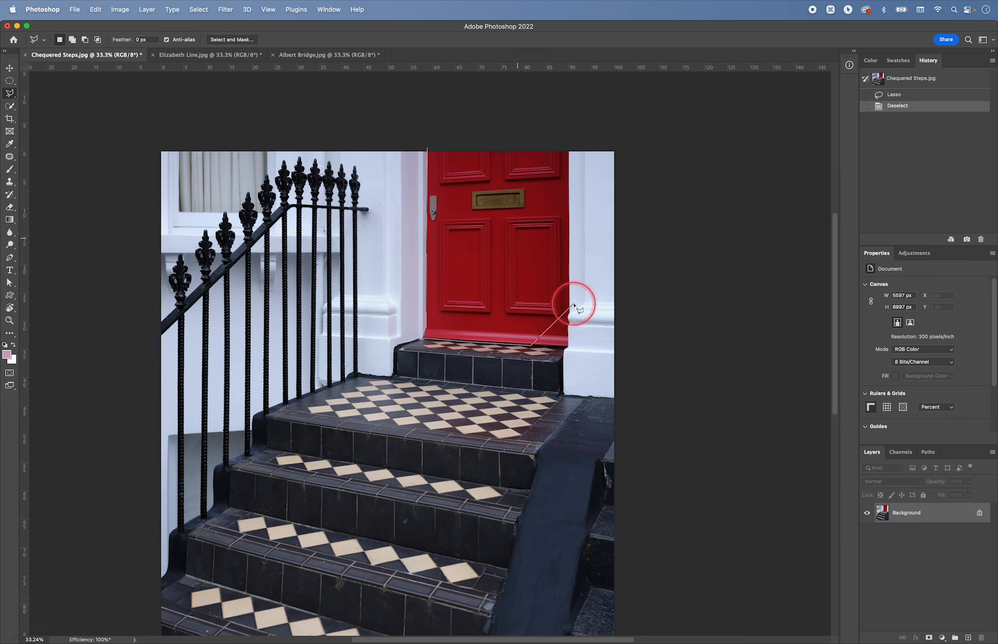
double_click(558, 262)
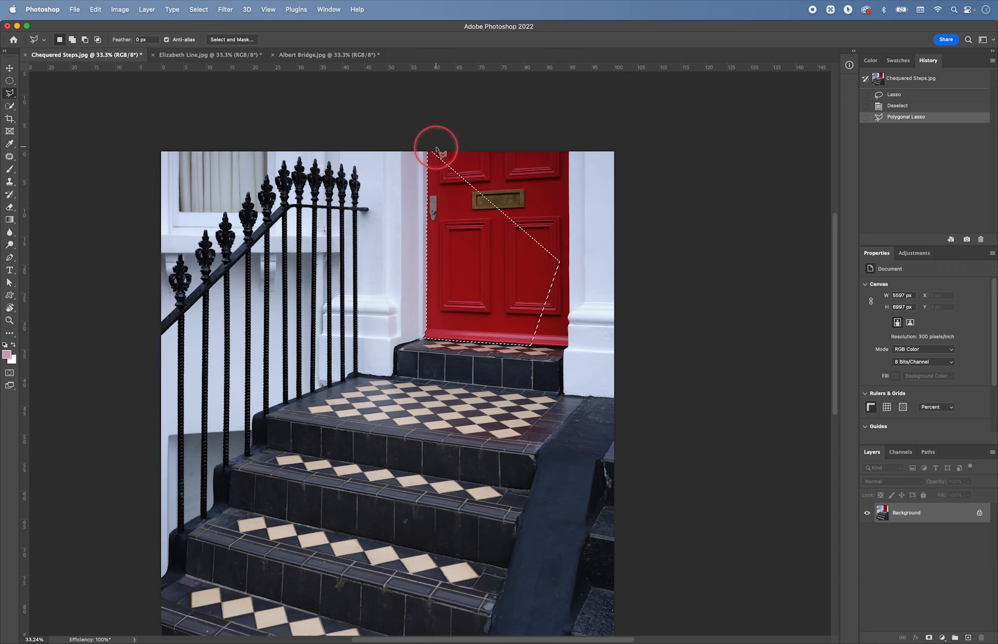
key(super+d)
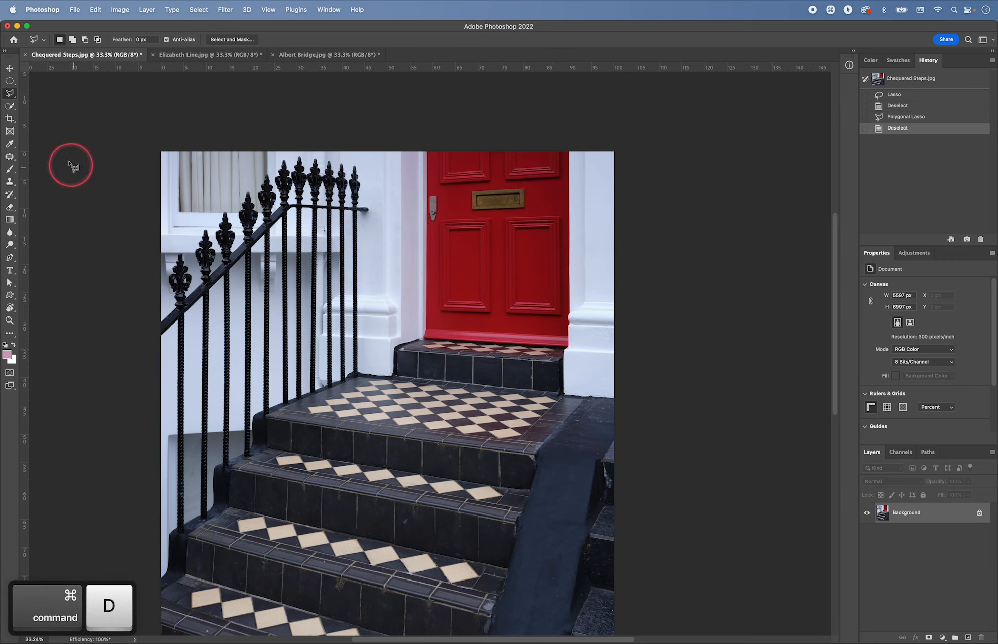
Select the red door by following its edges with the Magnetic Lasso tool, and deselect it
drag(10, 92, 44, 113)
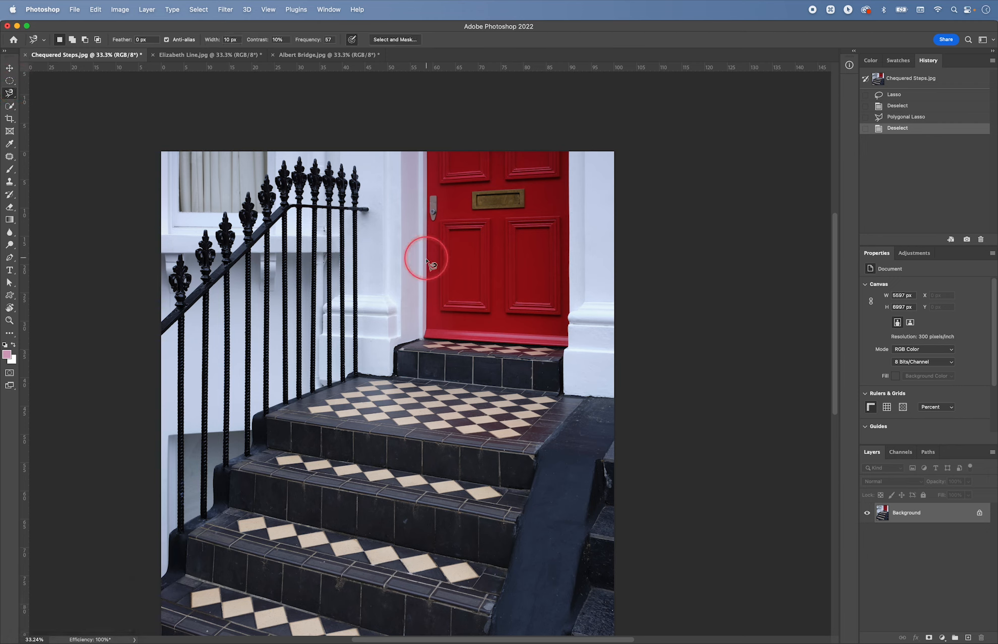
click(427, 151)
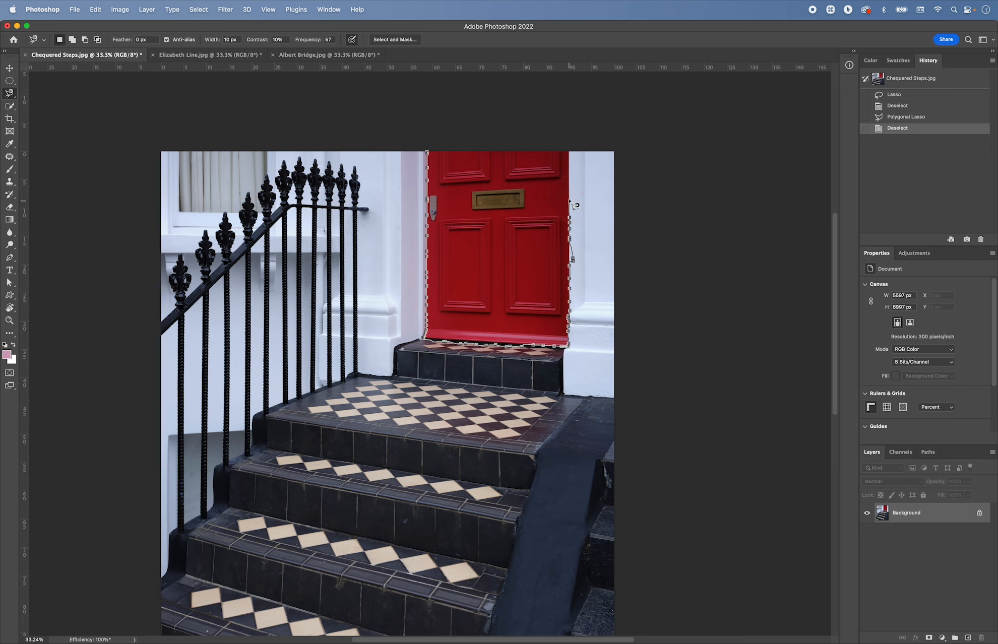
mouse_move(570, 187)
mouse_down()
mouse_move(570, 146)
mouse_move(430, 150)
mouse_up()
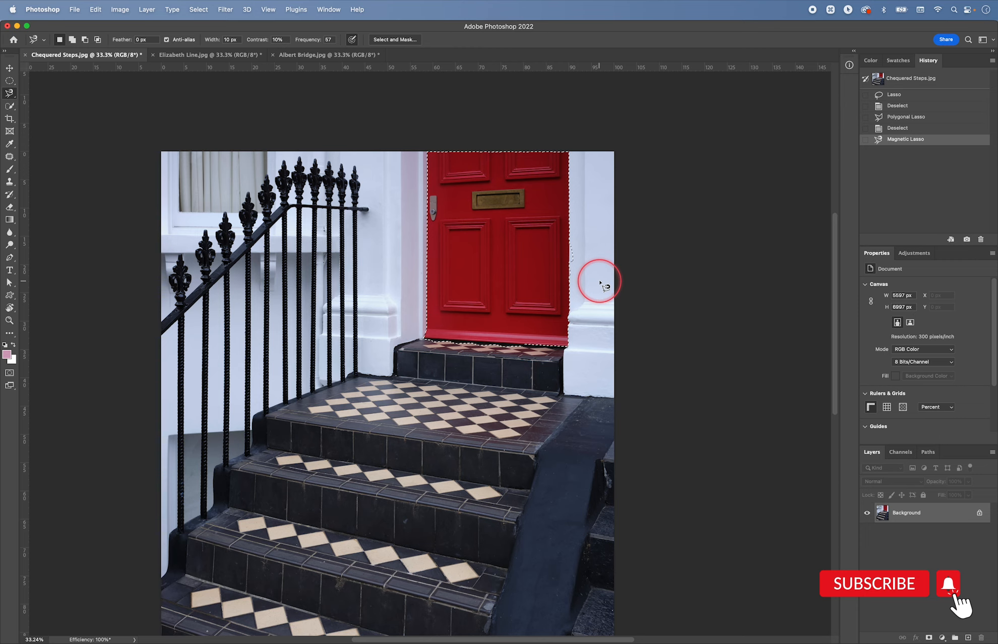
key(super)
key(super+d)
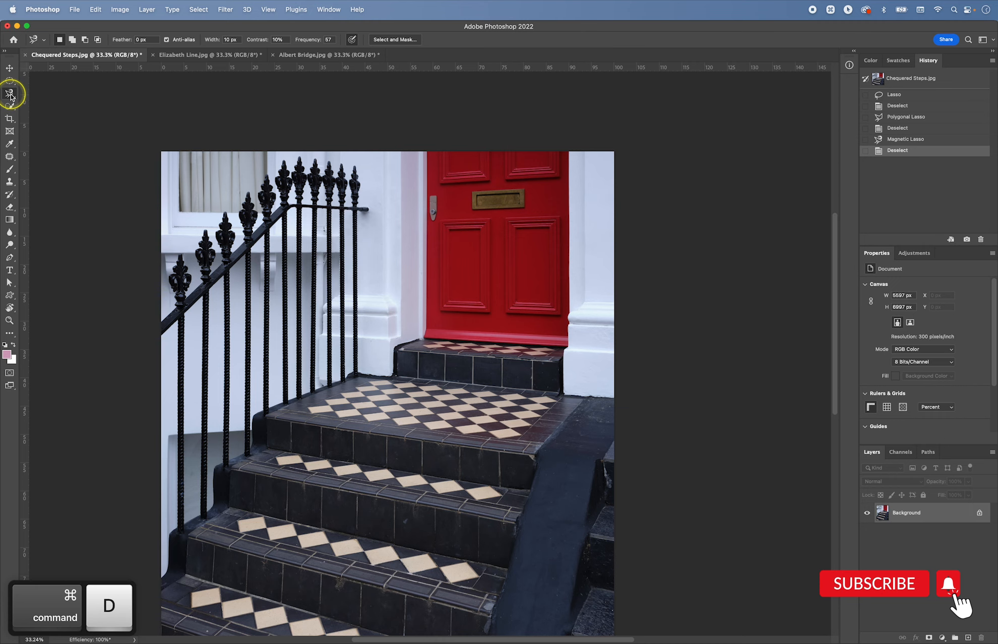
Draw a straight-edged triangular selection across the door's left edge with the Lasso tool, and deselect it
drag(10, 96, 58, 93)
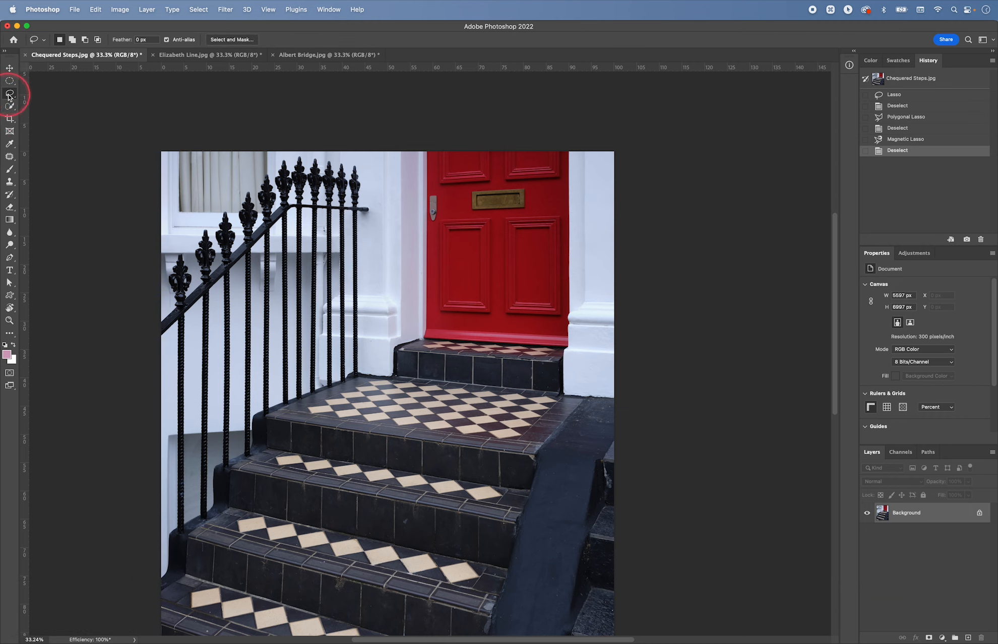
alt+click(396, 199)
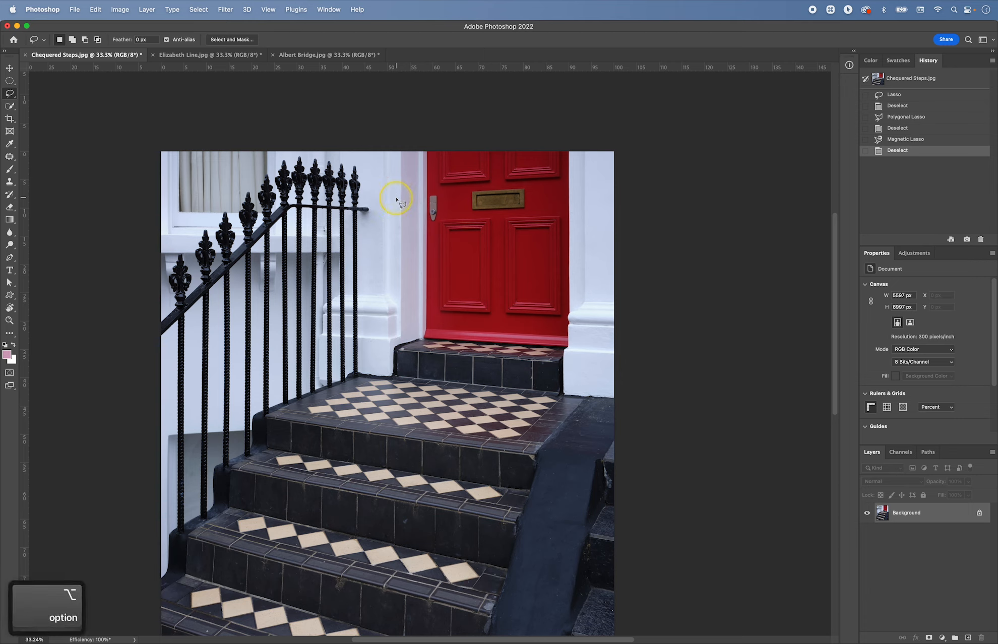
alt+click(395, 298)
alt+click(530, 254)
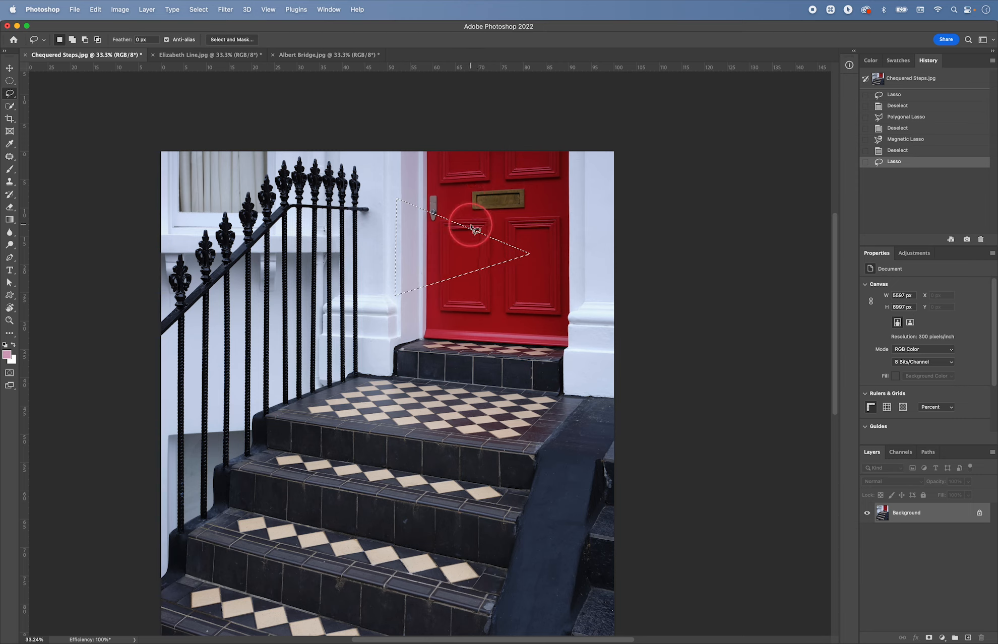
key(super+d)
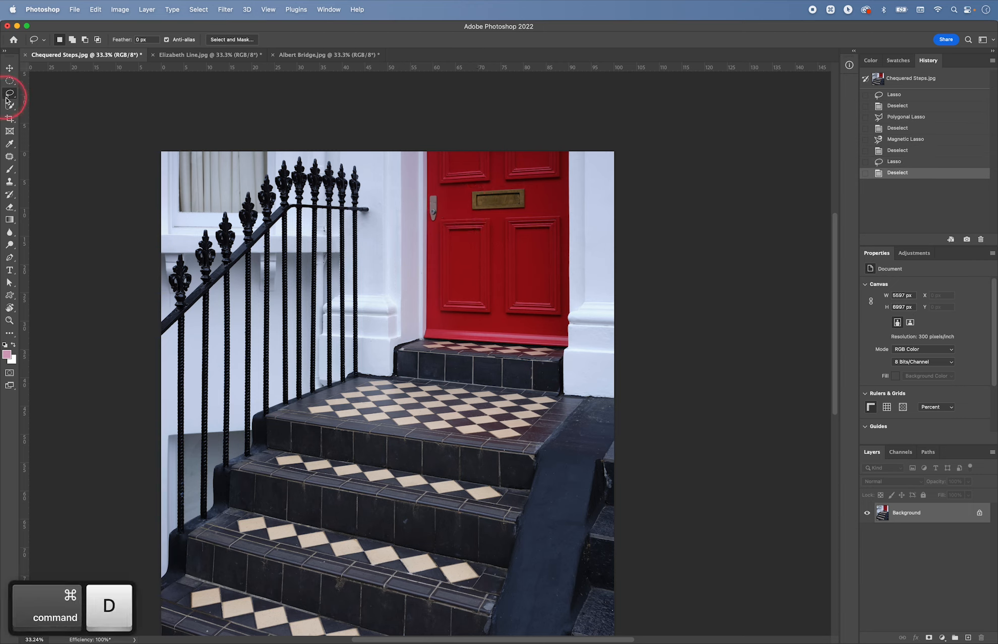
Select the whole red door with the Polygonal Lasso tool, adding the missed sliver along its bottom edge to the selection
drag(8, 96, 56, 102)
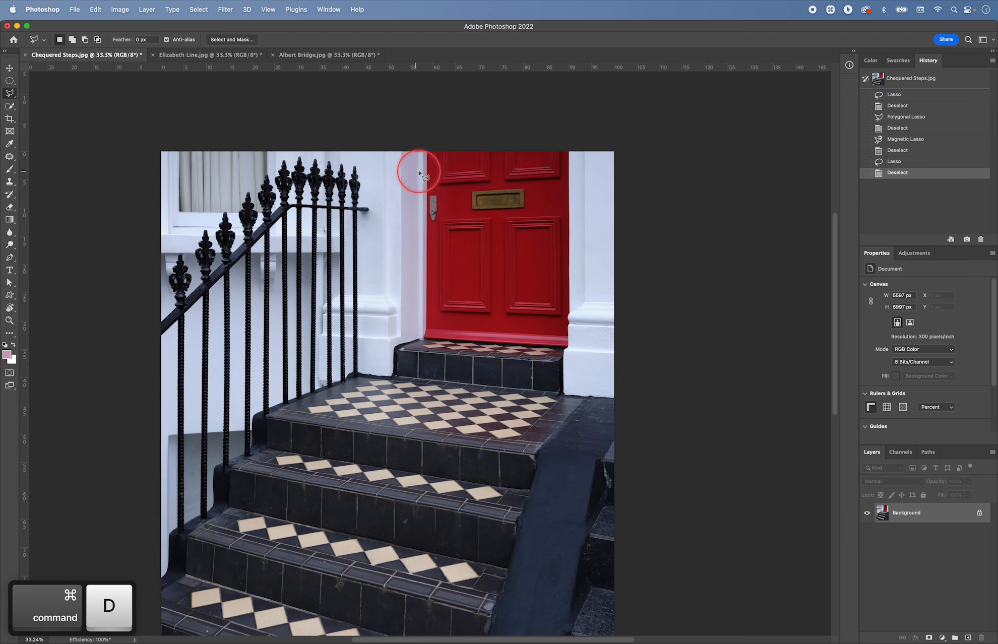
click(427, 151)
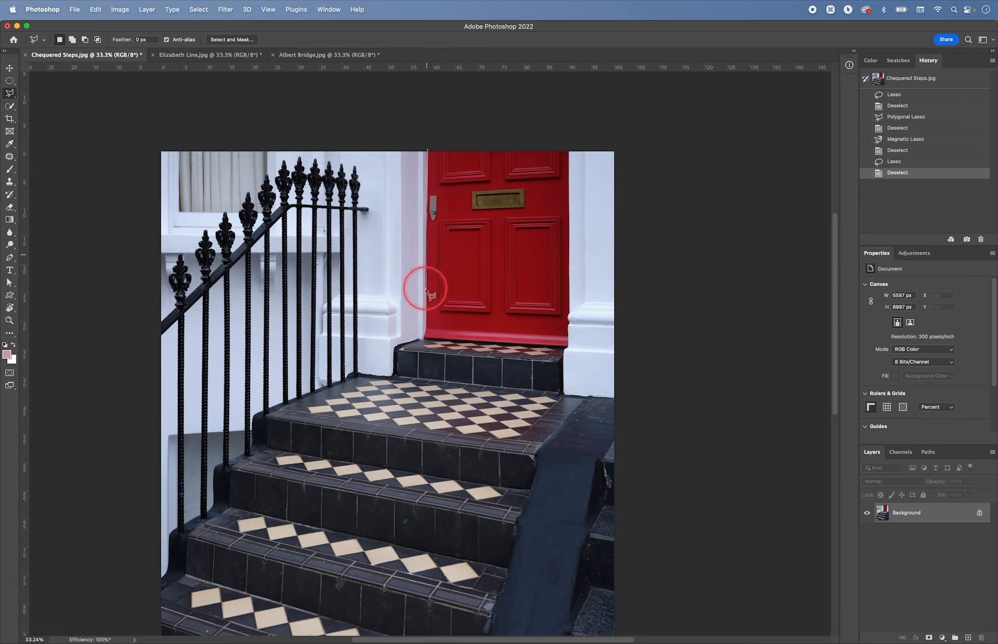
click(427, 330)
click(424, 338)
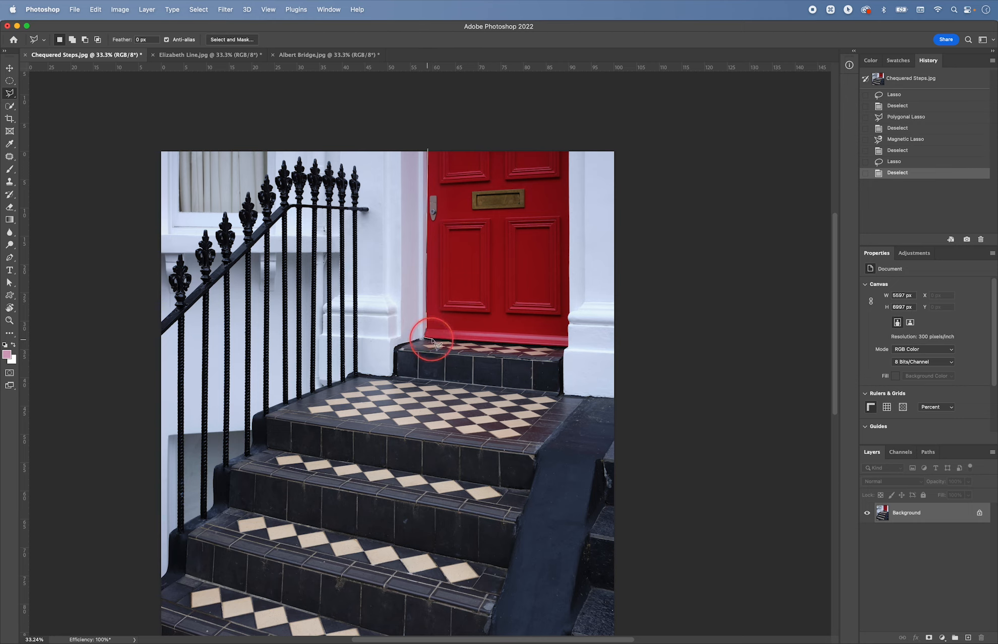
click(568, 345)
click(569, 150)
double_click(553, 132)
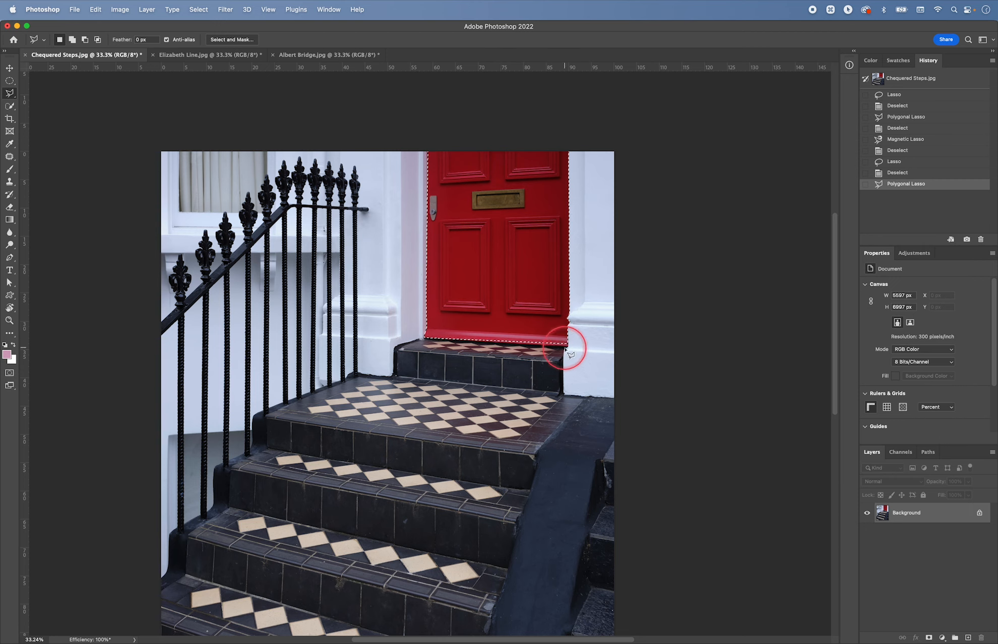
click(73, 39)
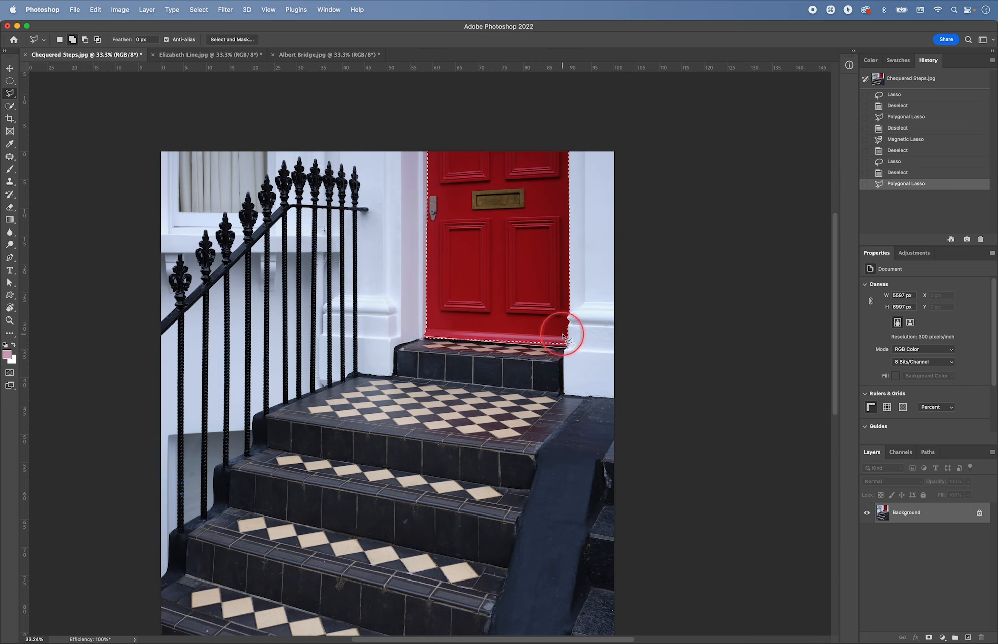
click(488, 330)
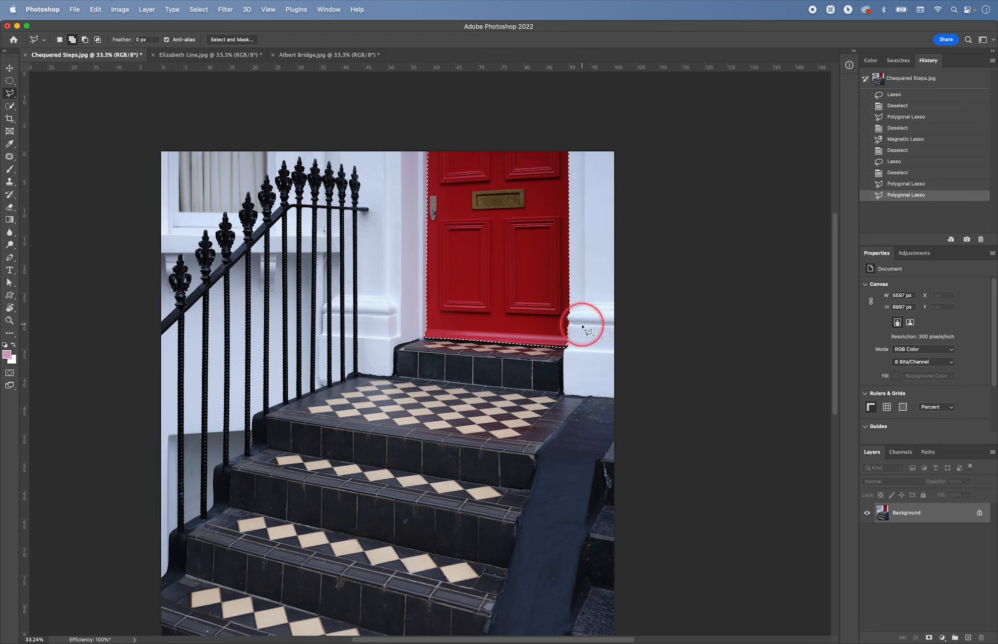
Add a Selective Color adjustment layer masked to the door selection and set its target colour to Reds
click(914, 256)
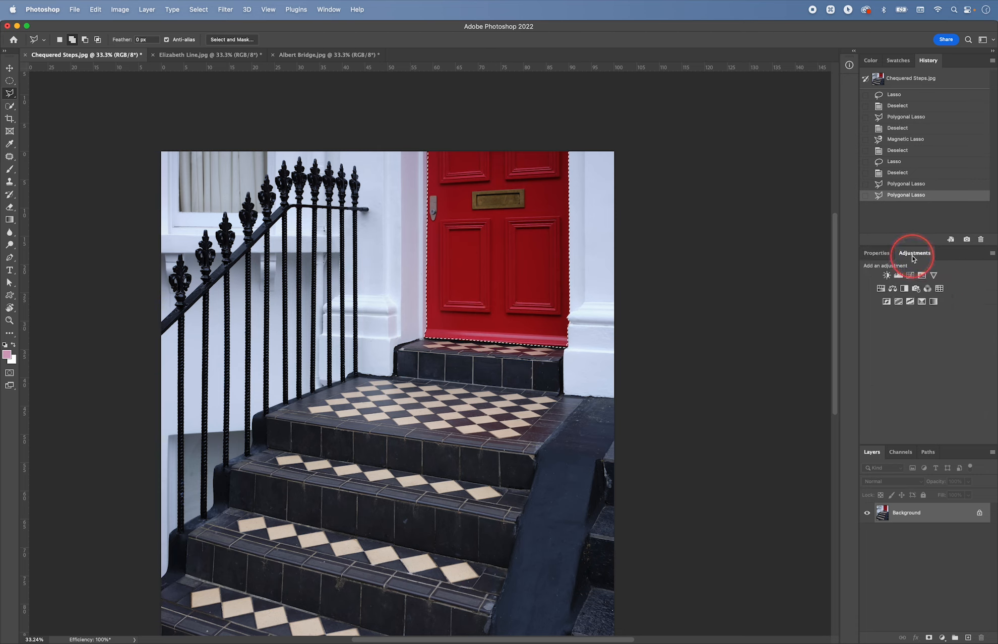
click(922, 302)
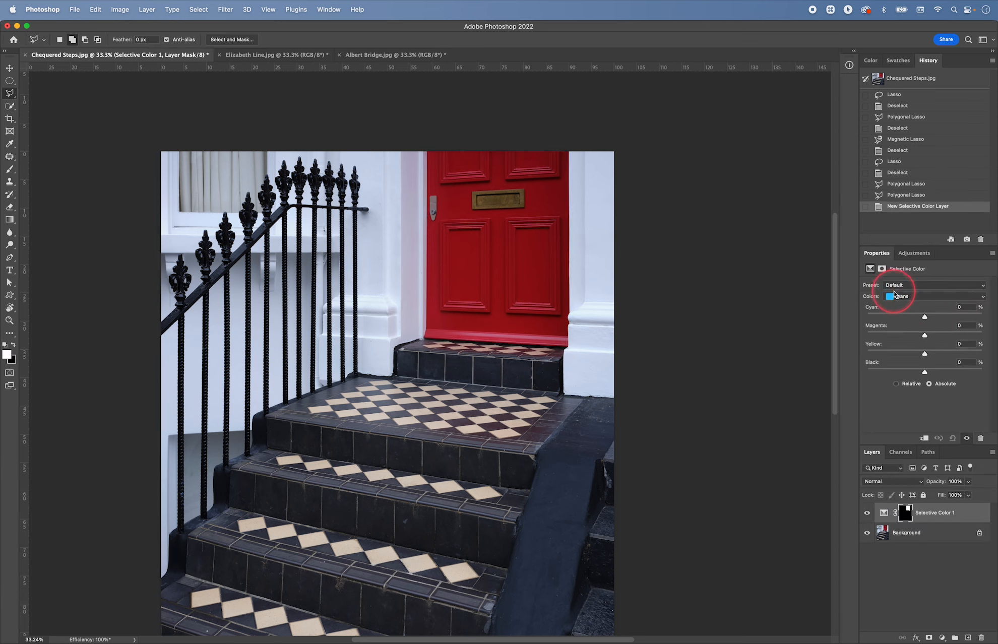
click(901, 301)
click(910, 266)
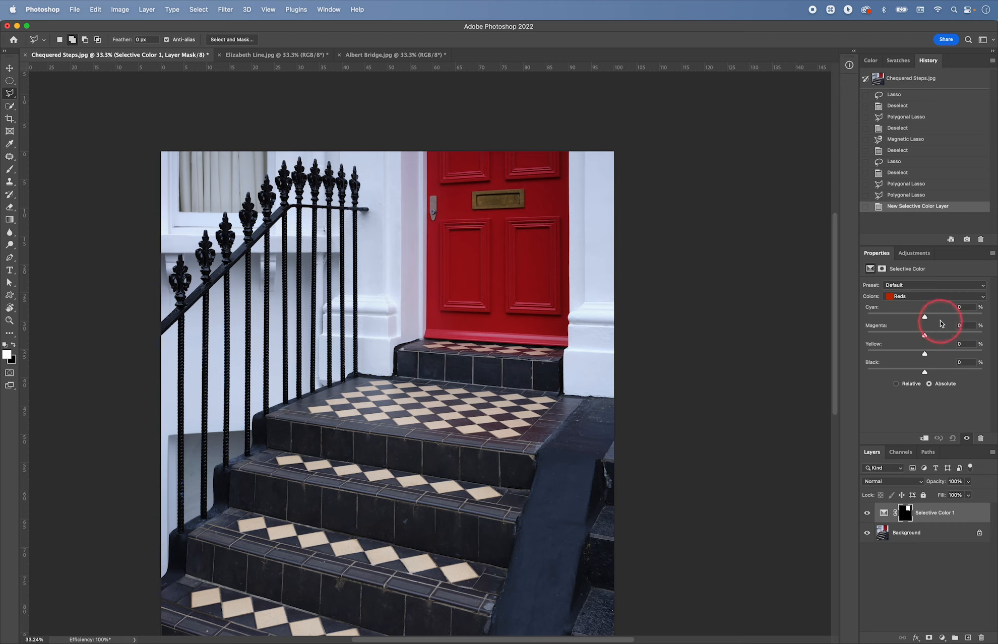
Adjust the door's Reds in the Selective Color layer to Cyan -18%, Yellow +15% and Black +10%
mouse_move(927, 321)
mouse_down()
mouse_move(915, 319)
mouse_move(954, 317)
mouse_move(916, 319)
mouse_up()
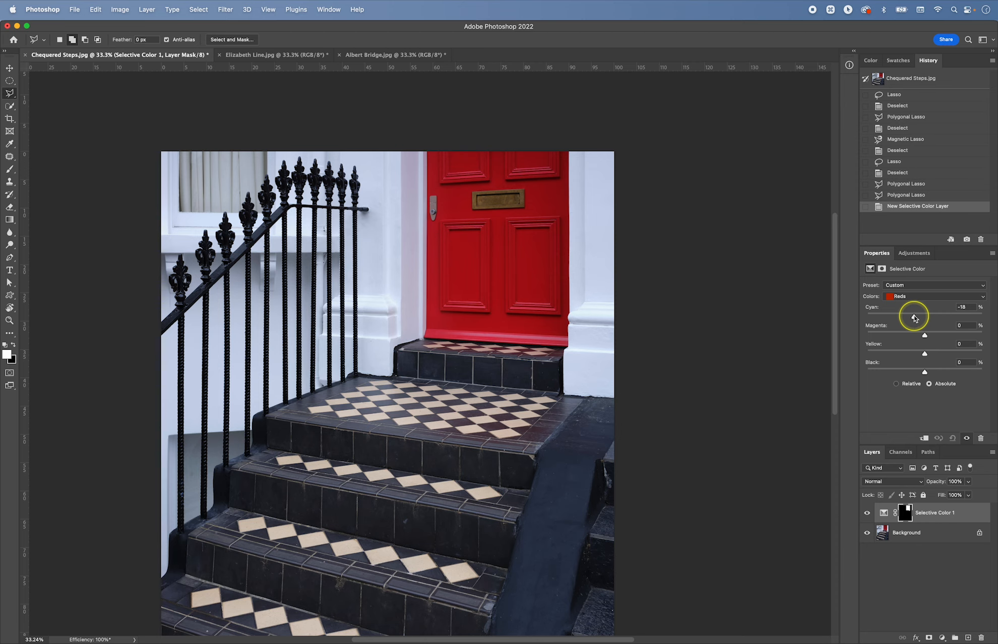
drag(915, 318, 914, 317)
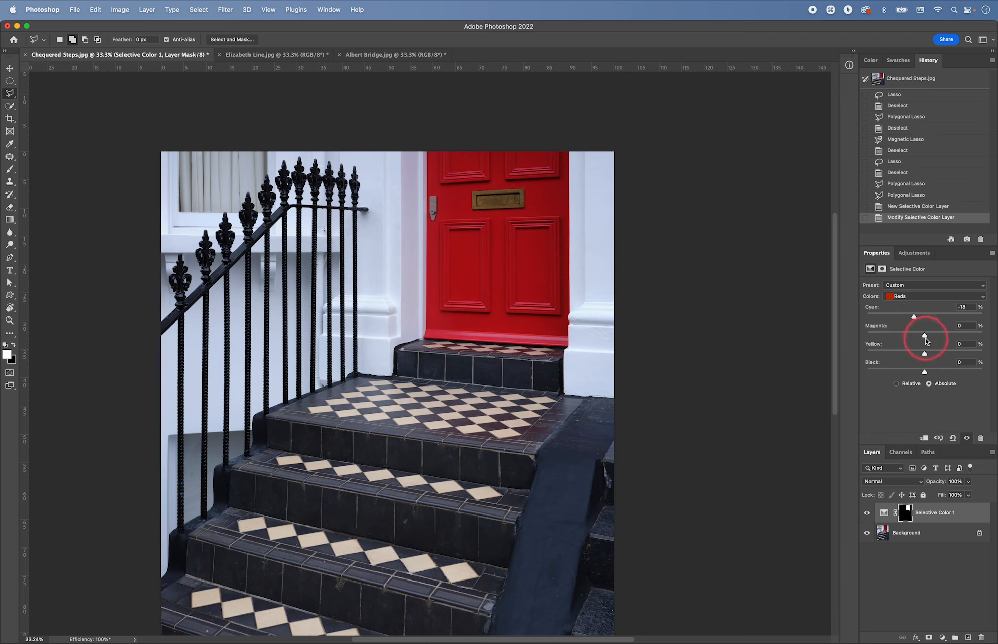
mouse_move(925, 374)
mouse_down()
mouse_move(914, 373)
mouse_move(934, 374)
mouse_up()
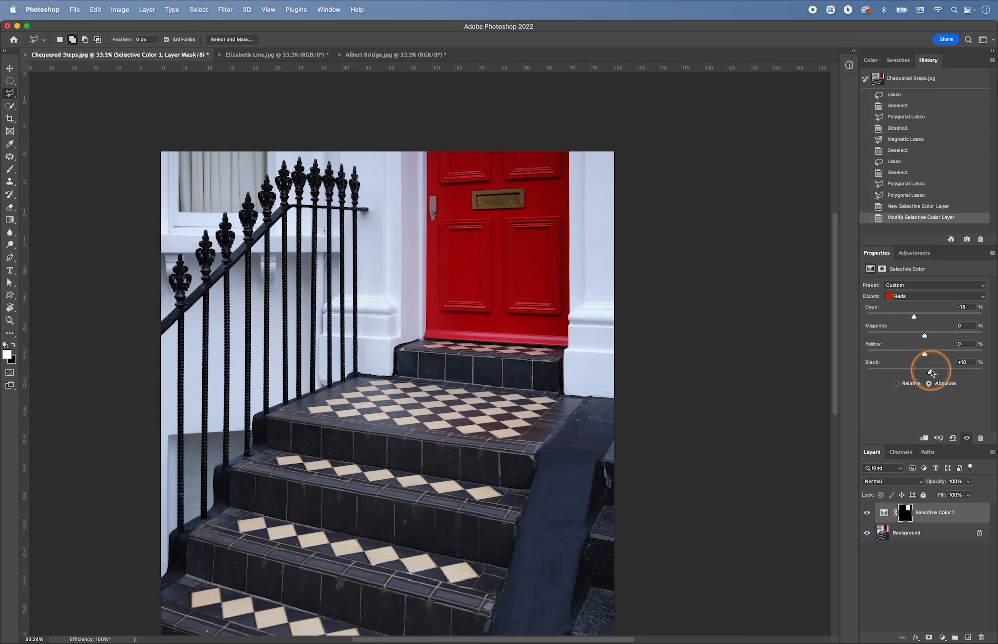
drag(925, 354, 884, 354)
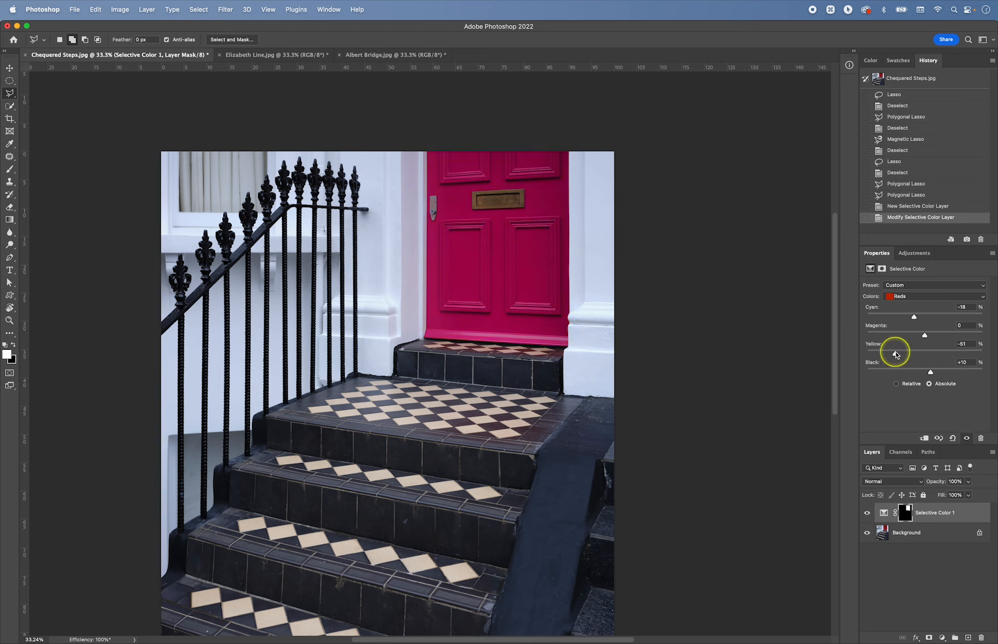
drag(897, 355, 930, 356)
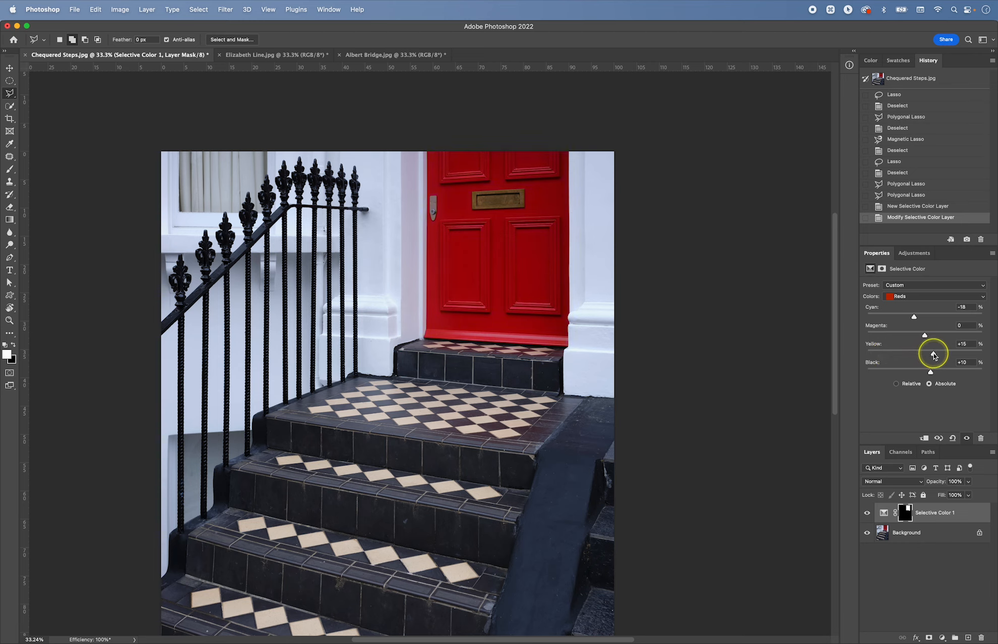
Compare the door before and after by toggling the Selective Color adjustment's visibility off and on twice
click(967, 439)
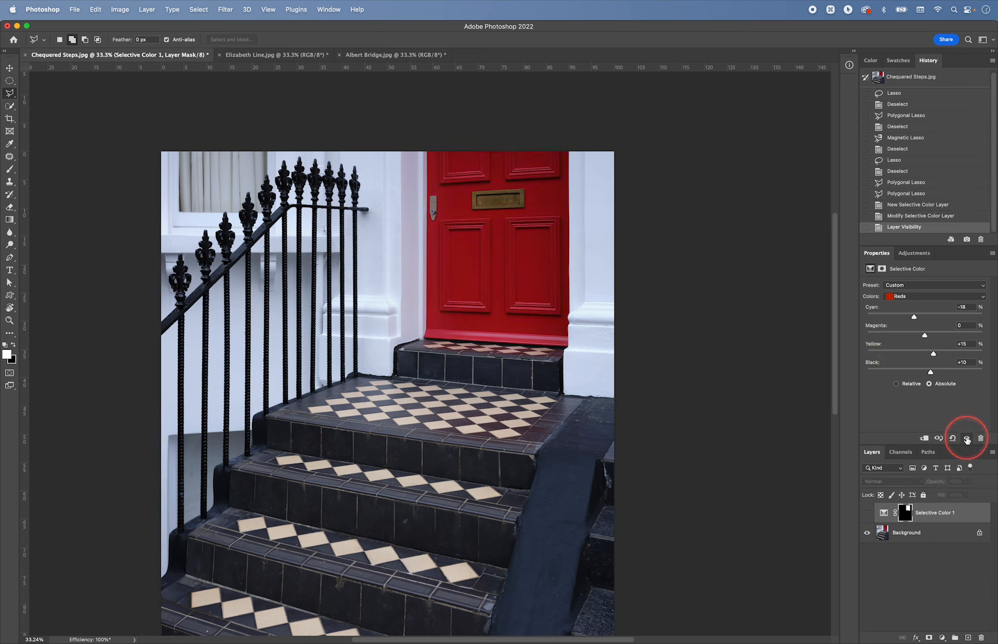
click(966, 439)
click(966, 439)
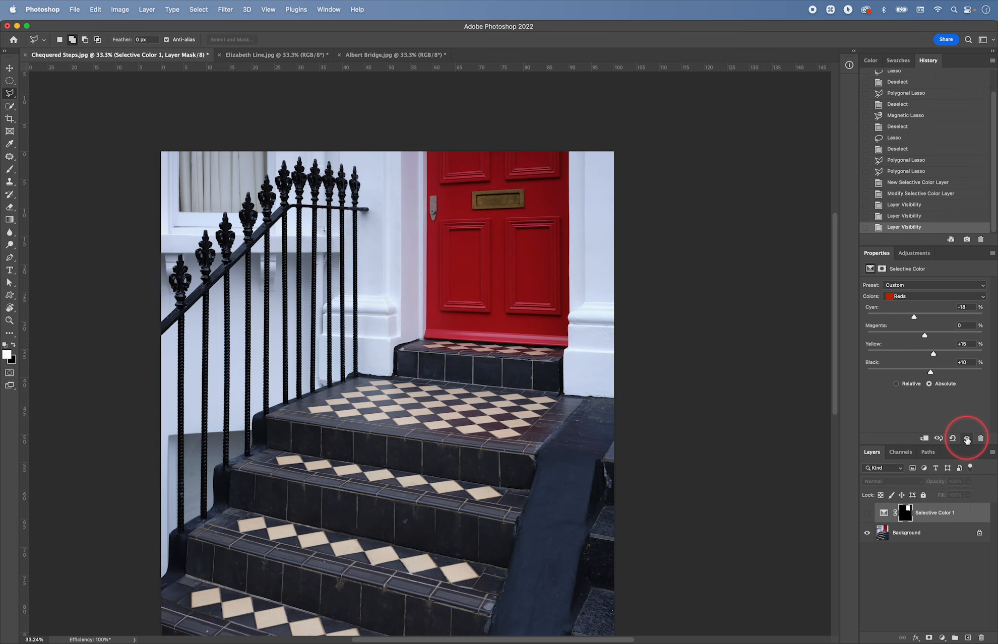
click(967, 439)
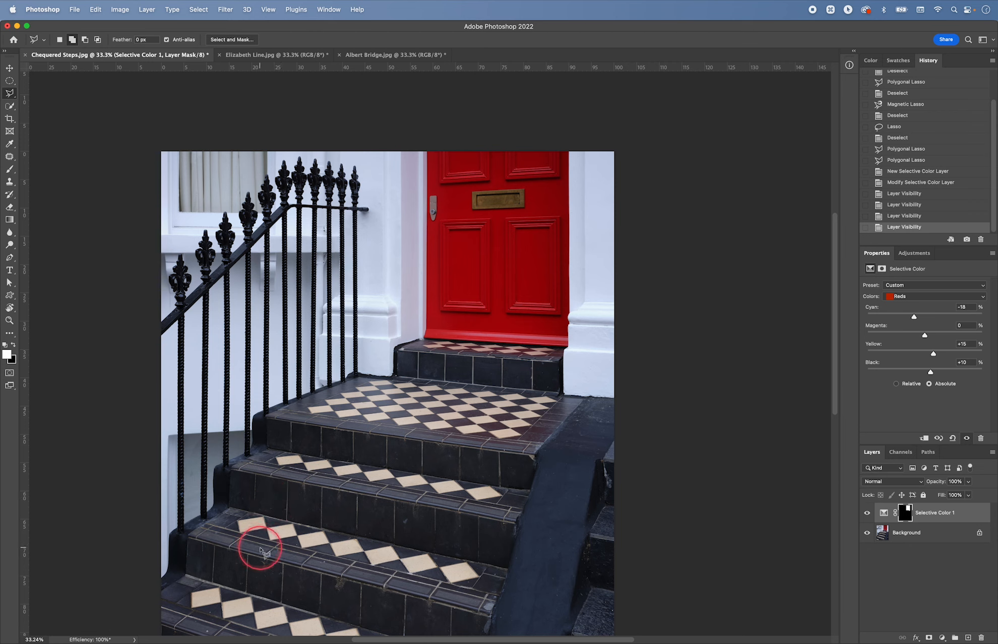
Select the whole staircase with the Polygonal Lasso tool, following its edge below the railings and door and closing the outline outside the canvas
mouse_move(262, 547)
mouse_down()
mouse_move(146, 571)
mouse_move(158, 582)
mouse_up()
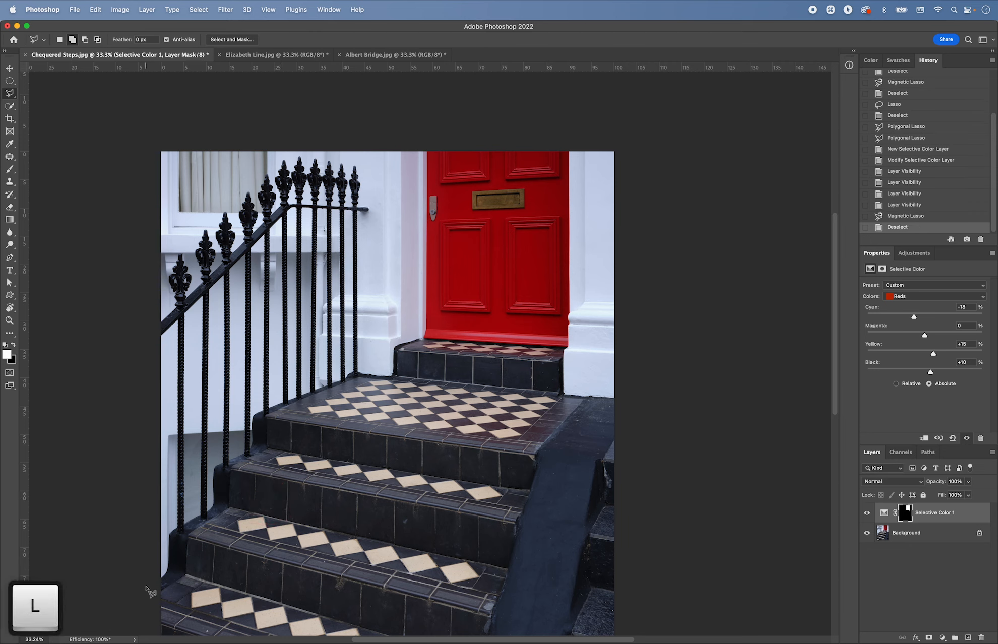
click(154, 582)
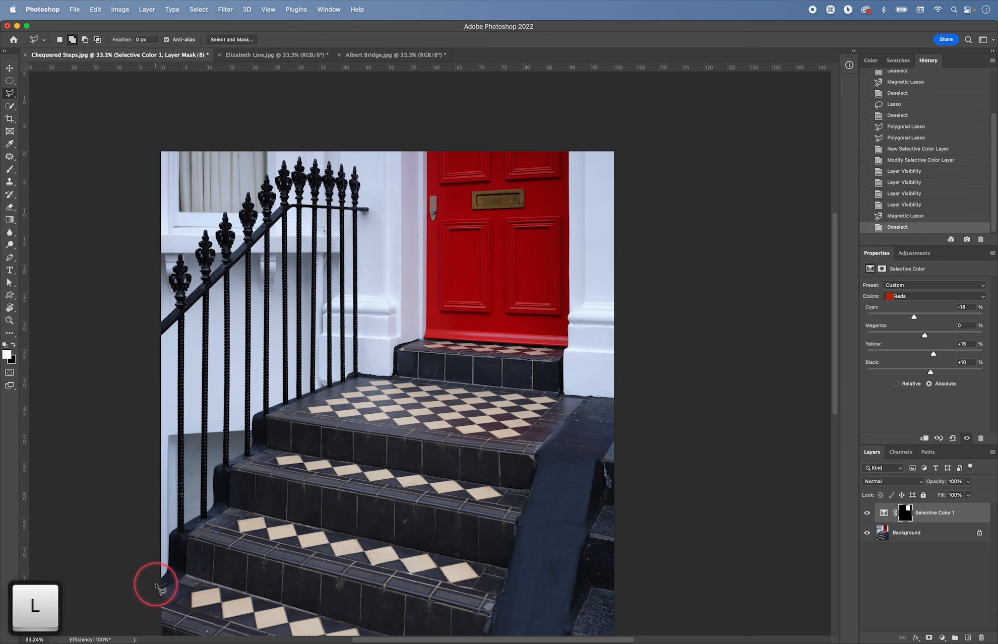
click(163, 570)
click(175, 529)
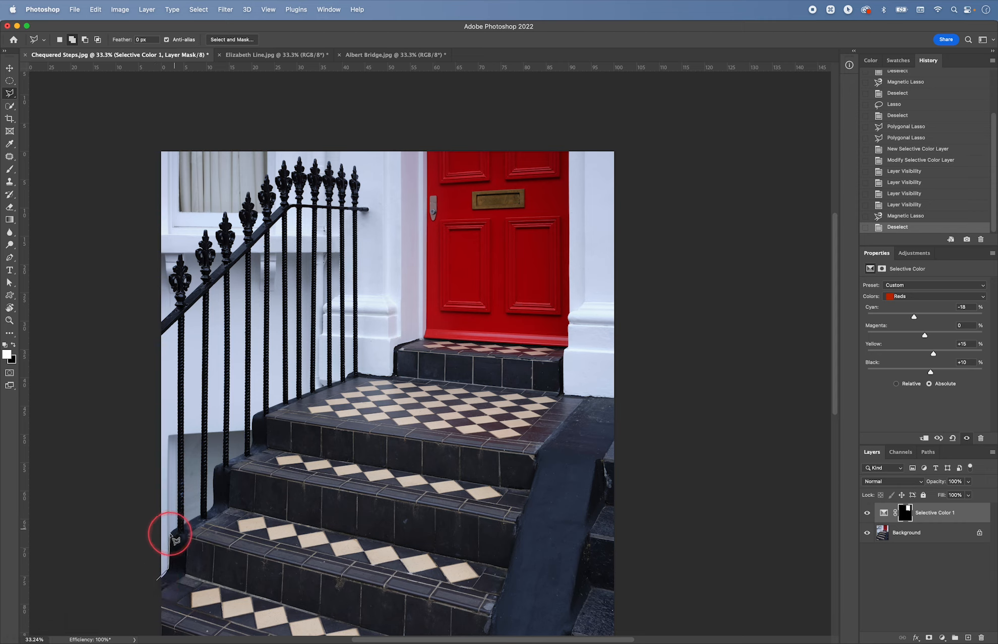
click(212, 509)
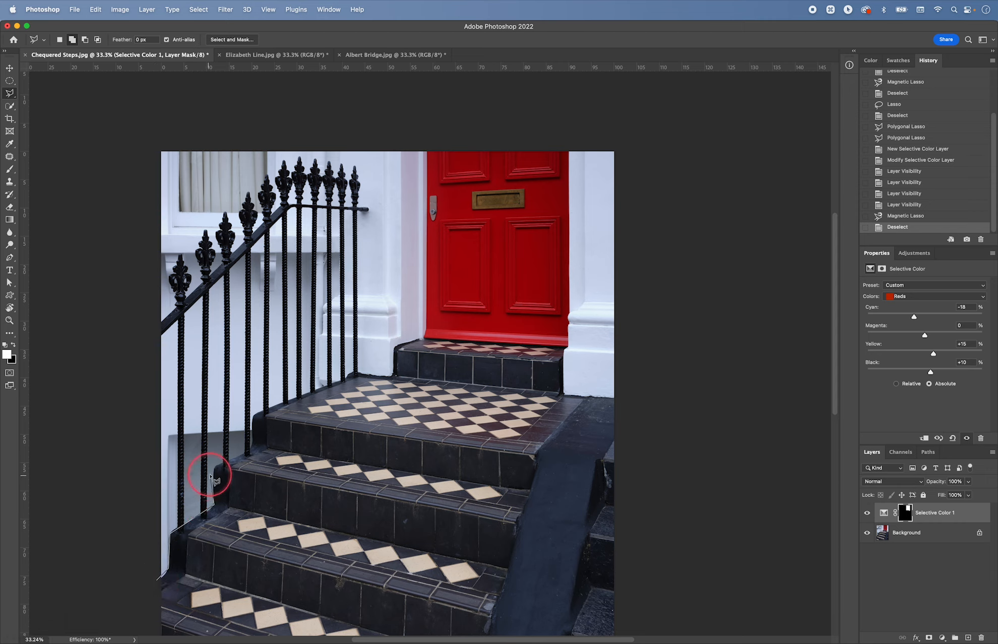
click(215, 467)
click(252, 447)
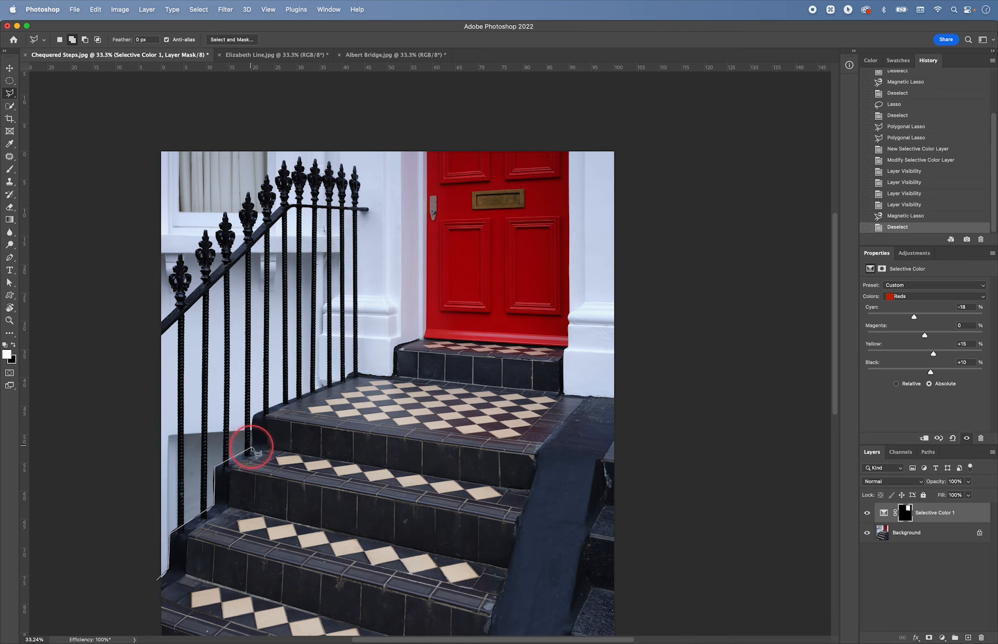
click(252, 426)
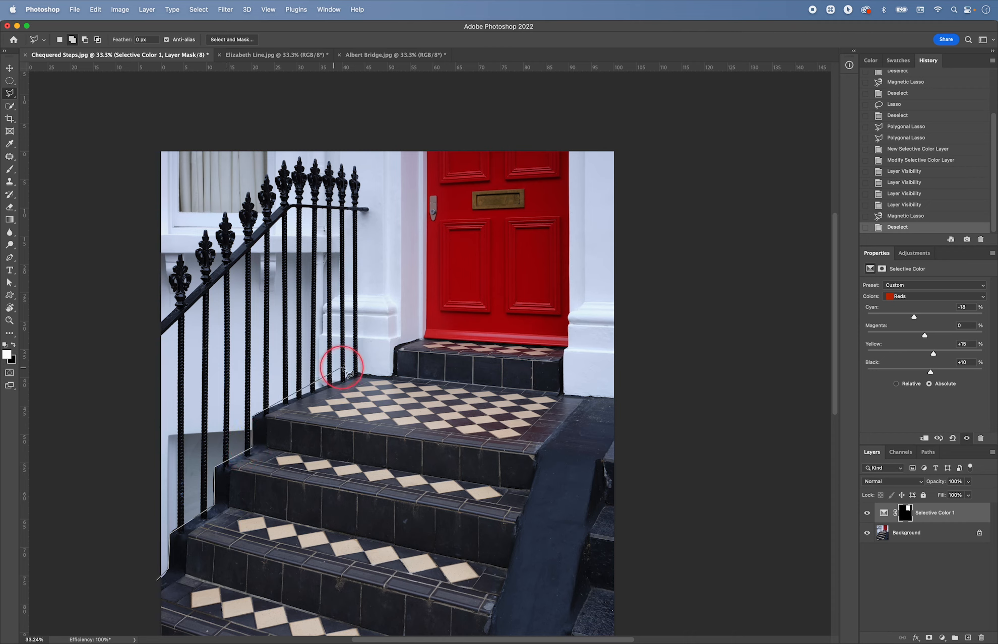
click(338, 382)
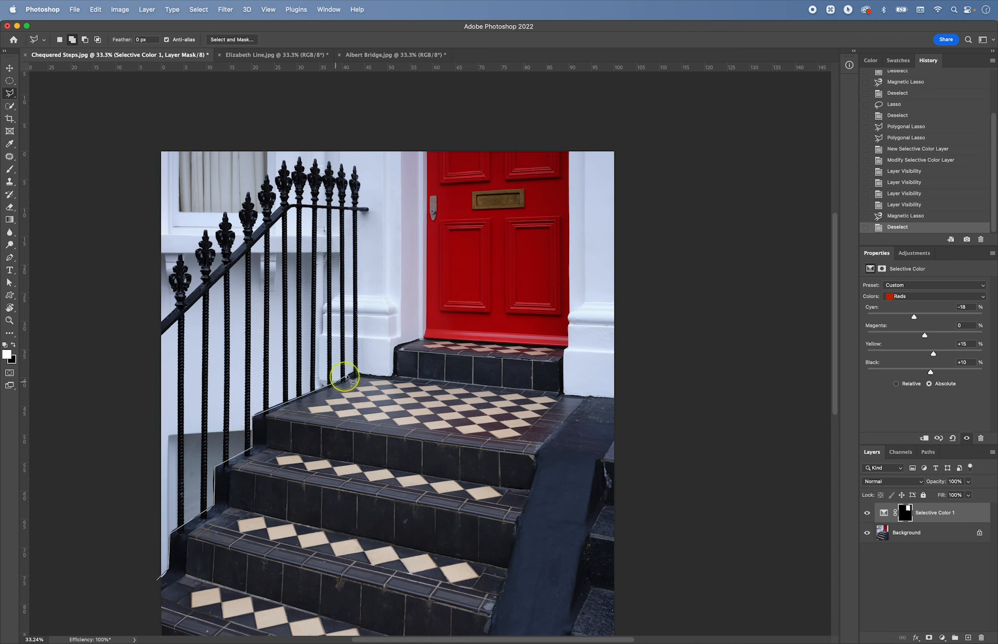
click(347, 376)
click(351, 372)
click(377, 375)
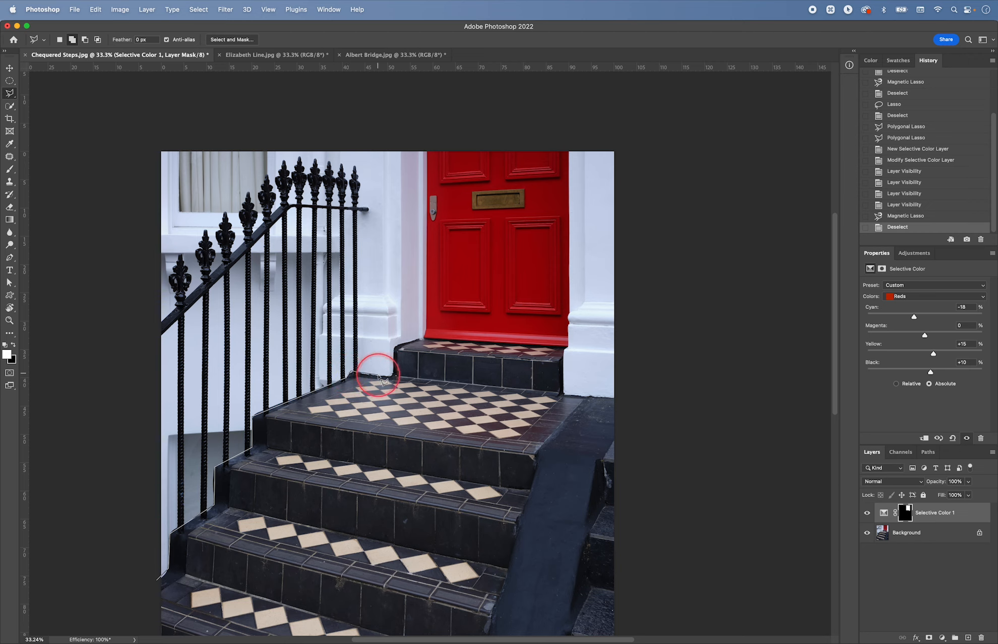
click(392, 376)
click(393, 350)
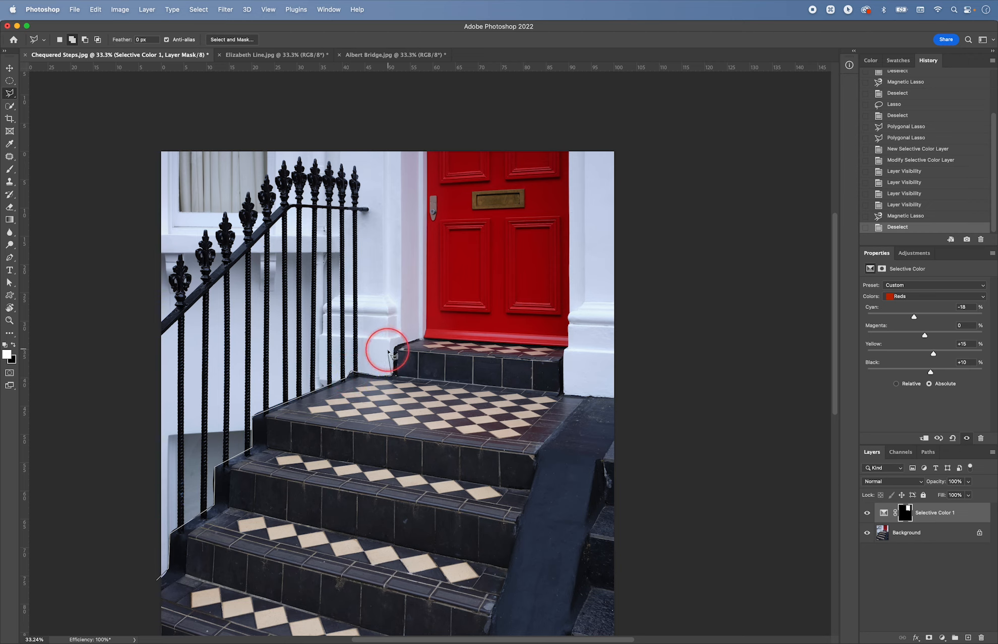
click(394, 346)
click(426, 337)
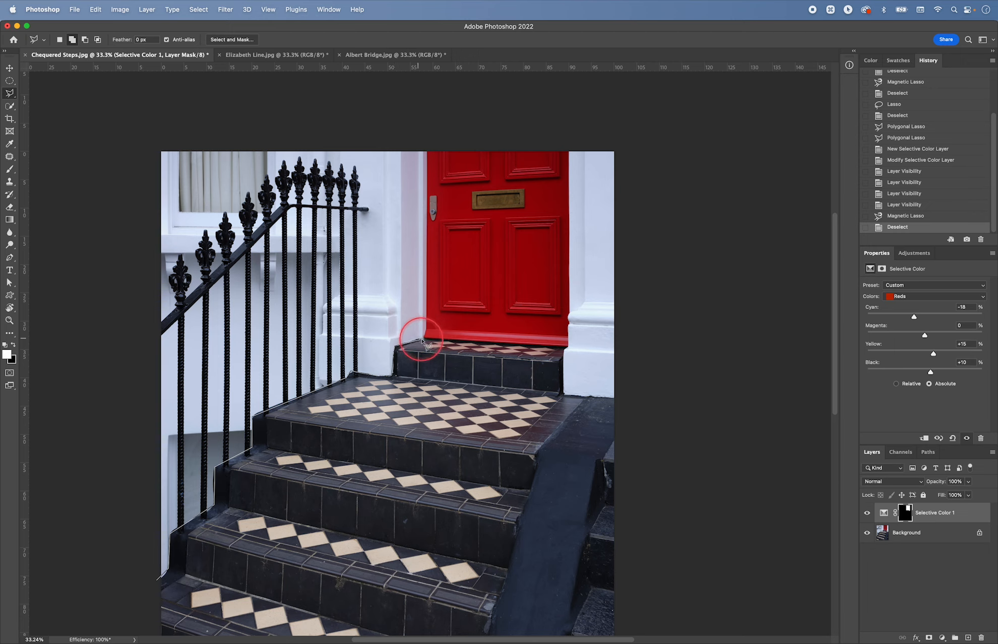
click(537, 349)
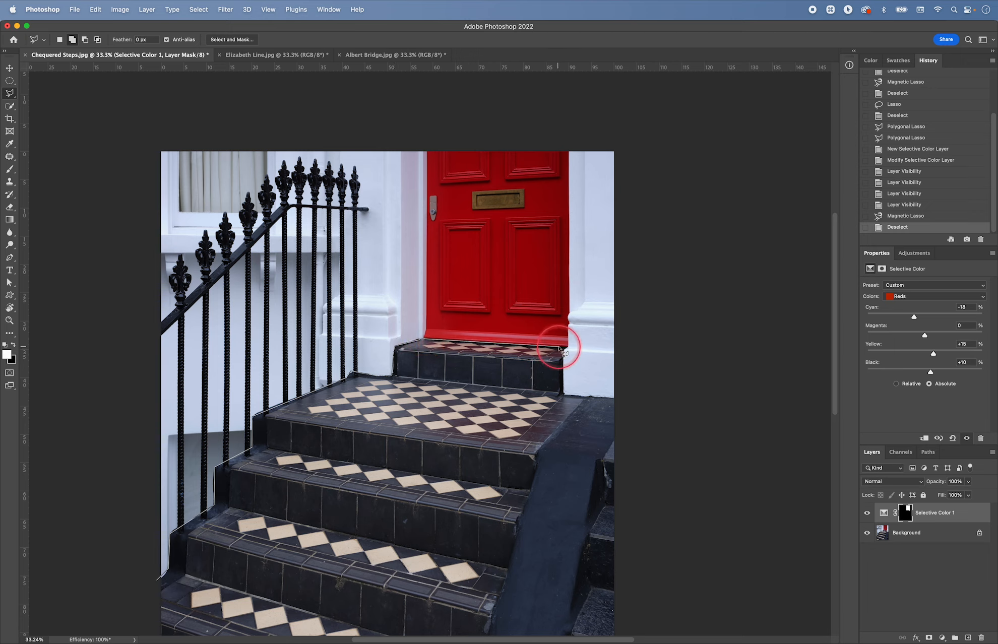
click(563, 352)
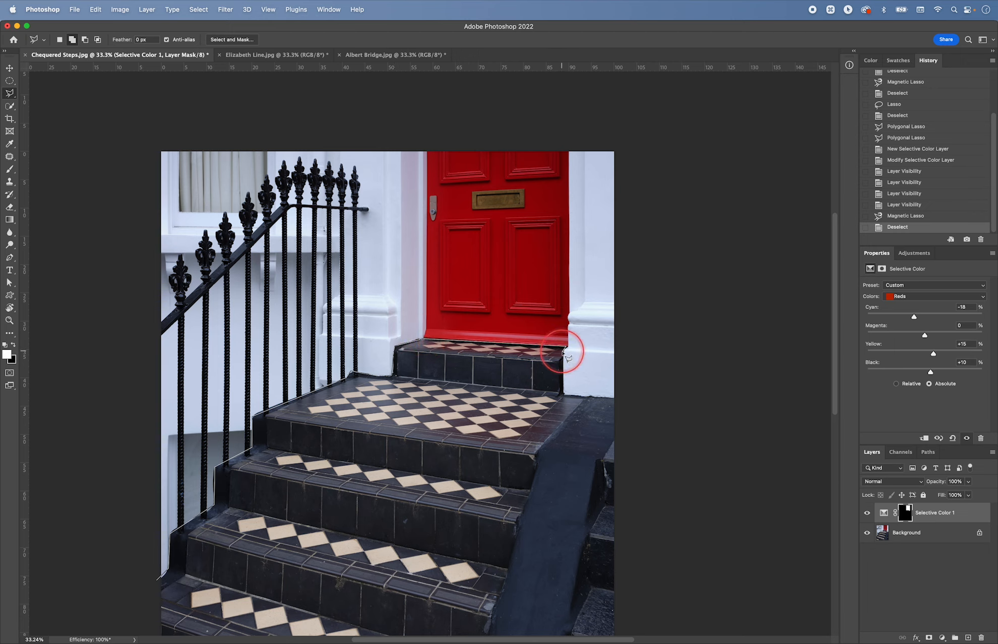
click(563, 394)
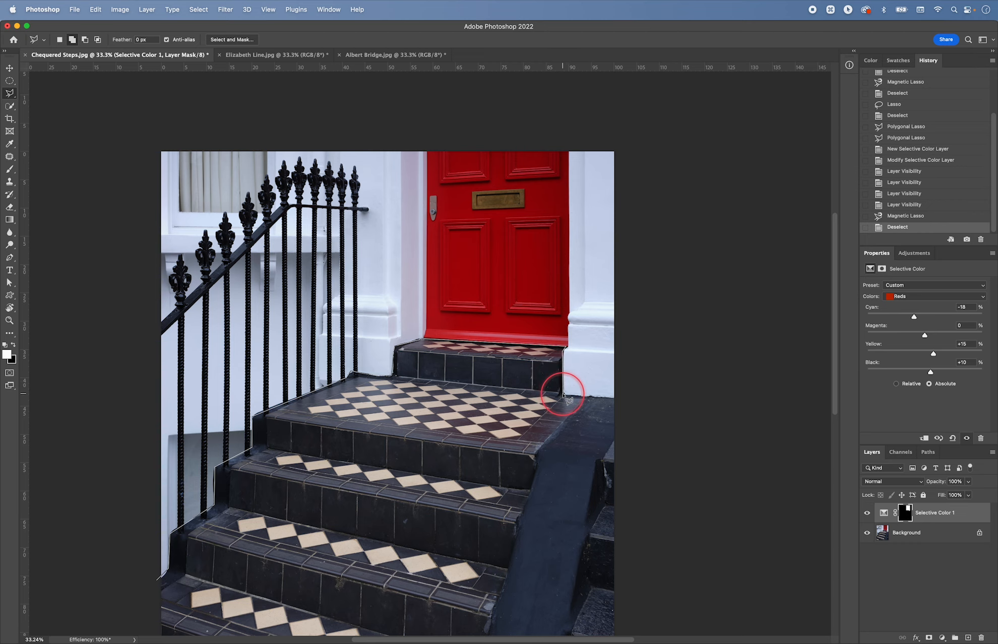
click(650, 402)
click(642, 555)
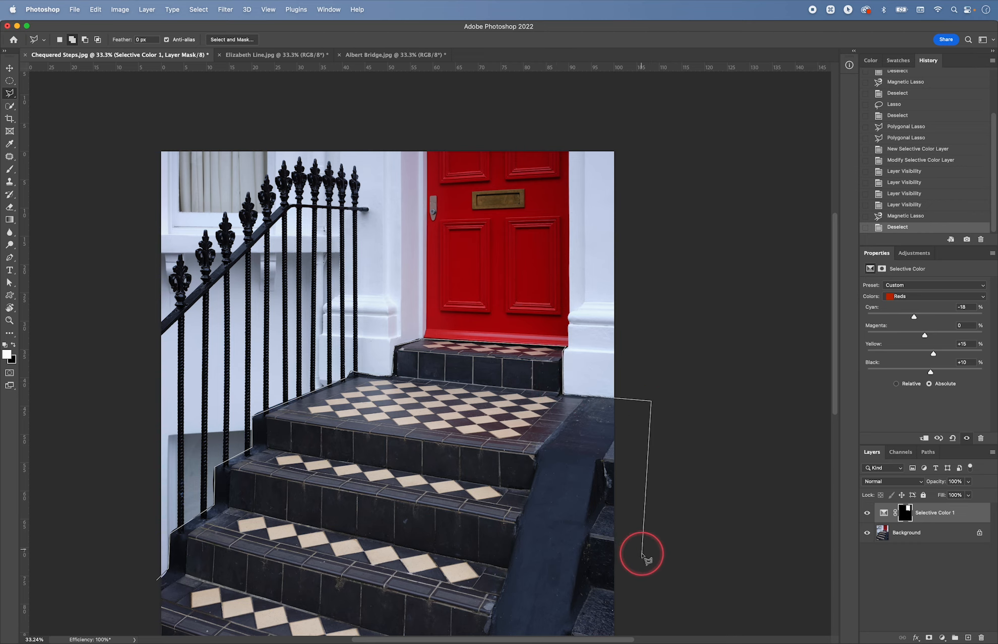
key(space)
drag(647, 542, 660, 361)
click(646, 579)
click(297, 585)
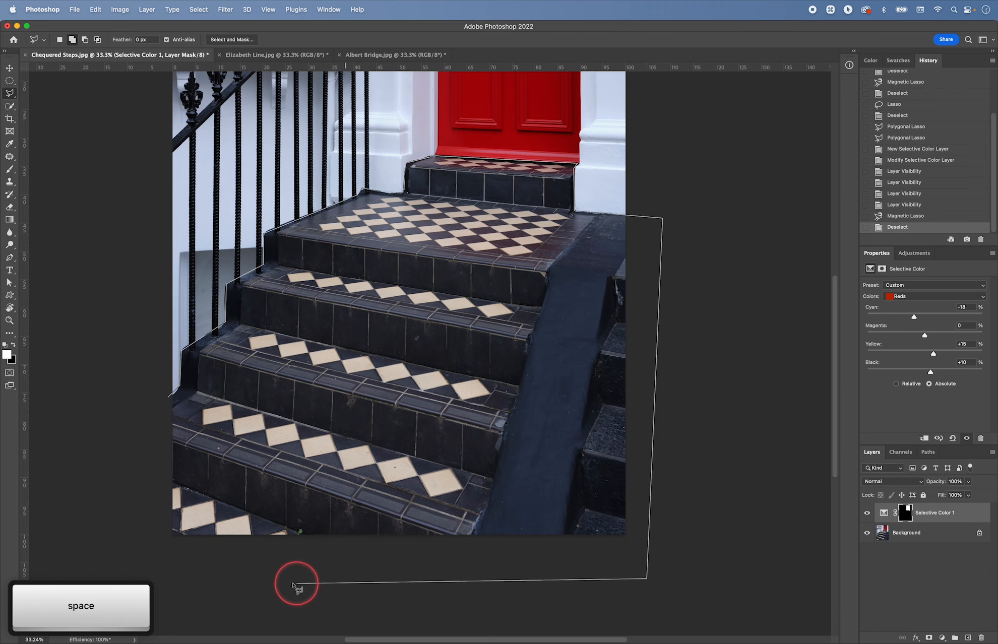
click(111, 541)
double_click(111, 498)
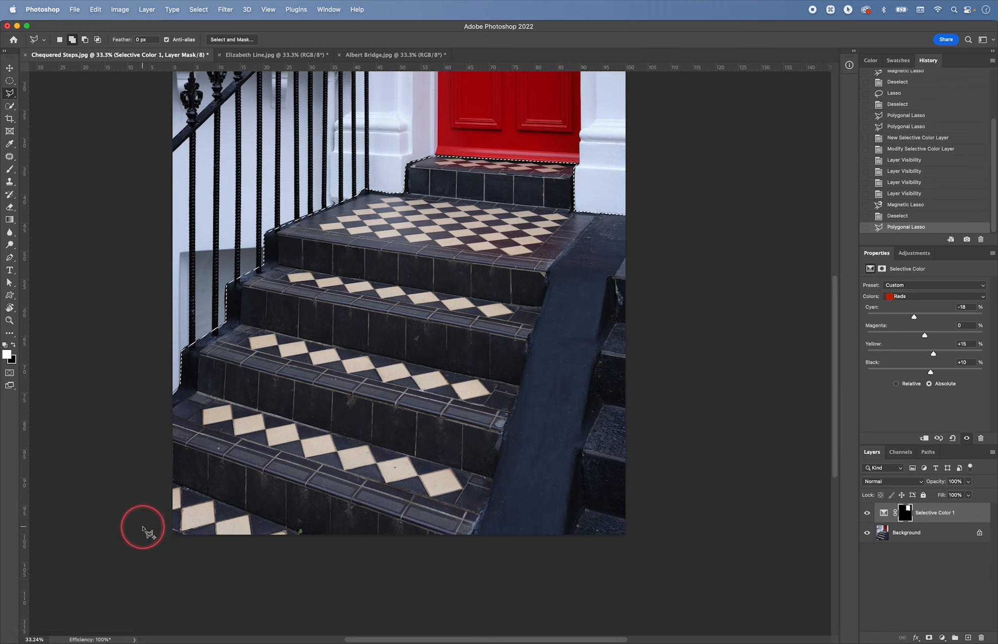
Feather the staircase selection with a radius of 50 pixels
key(shift)
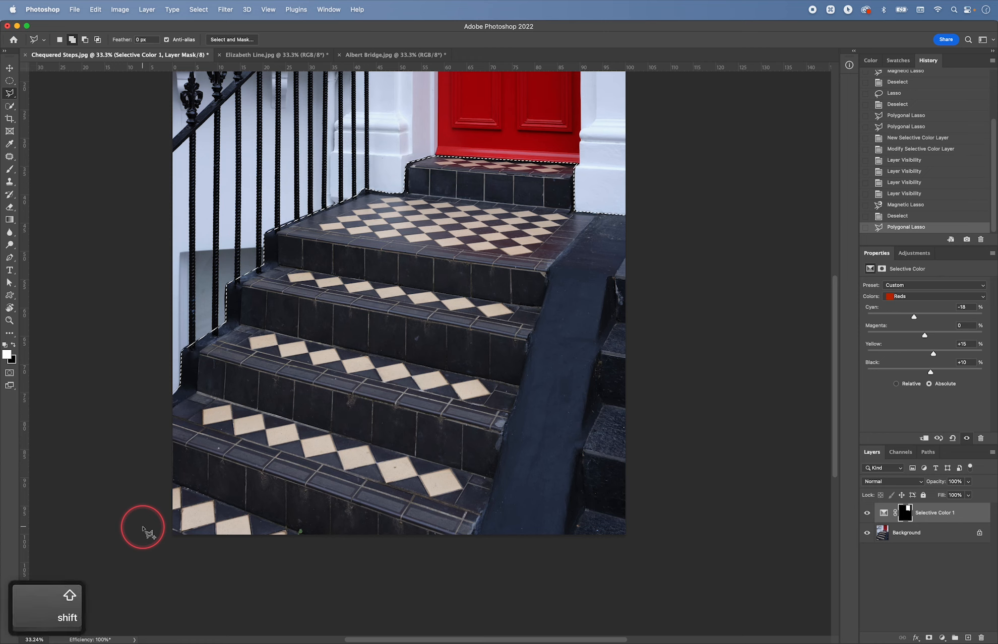
key(shift+F6)
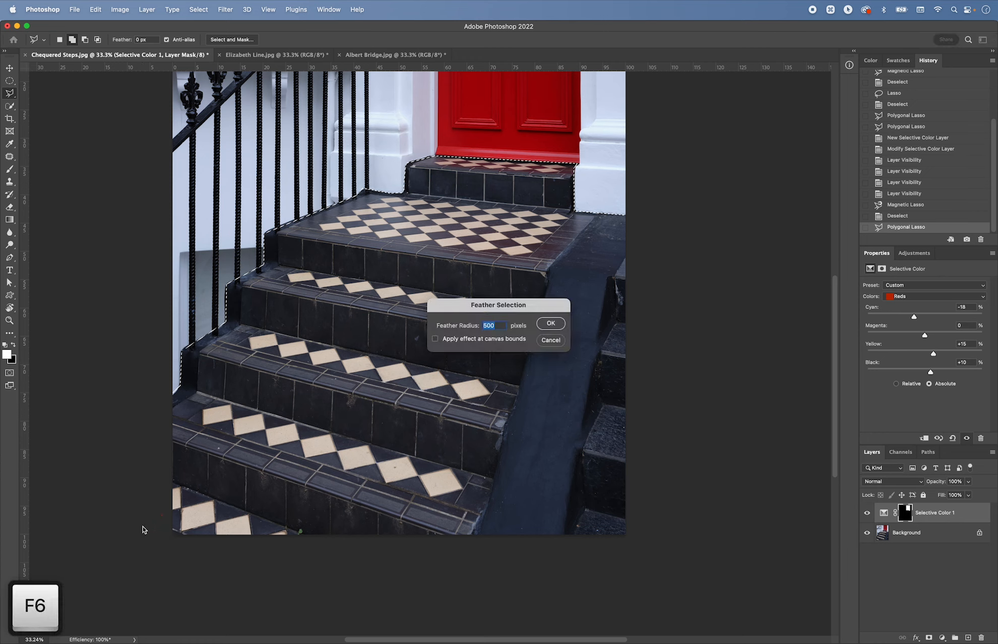
text(50)
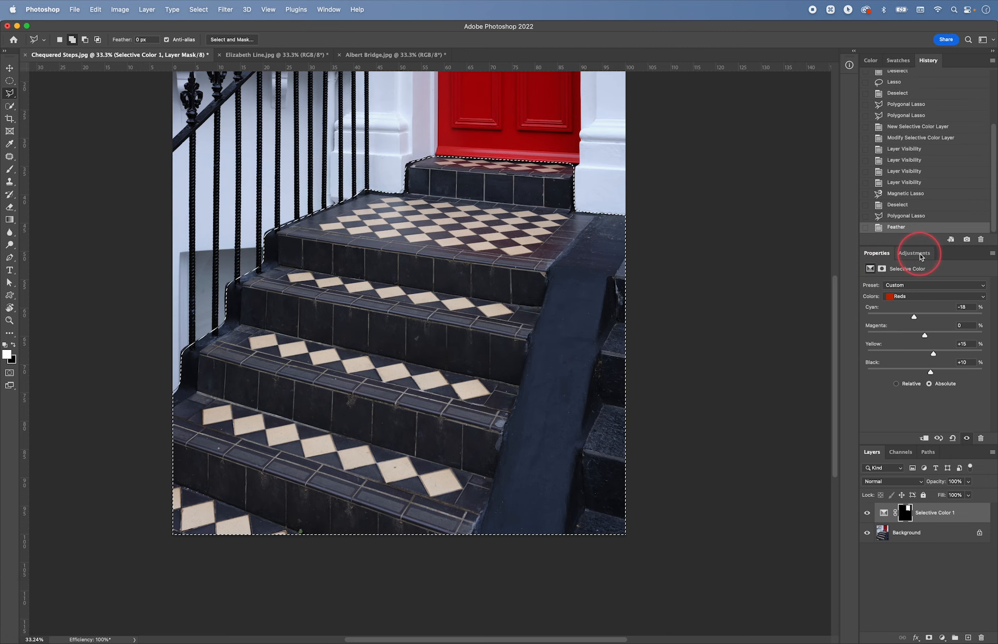
Add a second Selective Color adjustment layer masked to the staircase selection and set its target colour to Neutrals
click(921, 256)
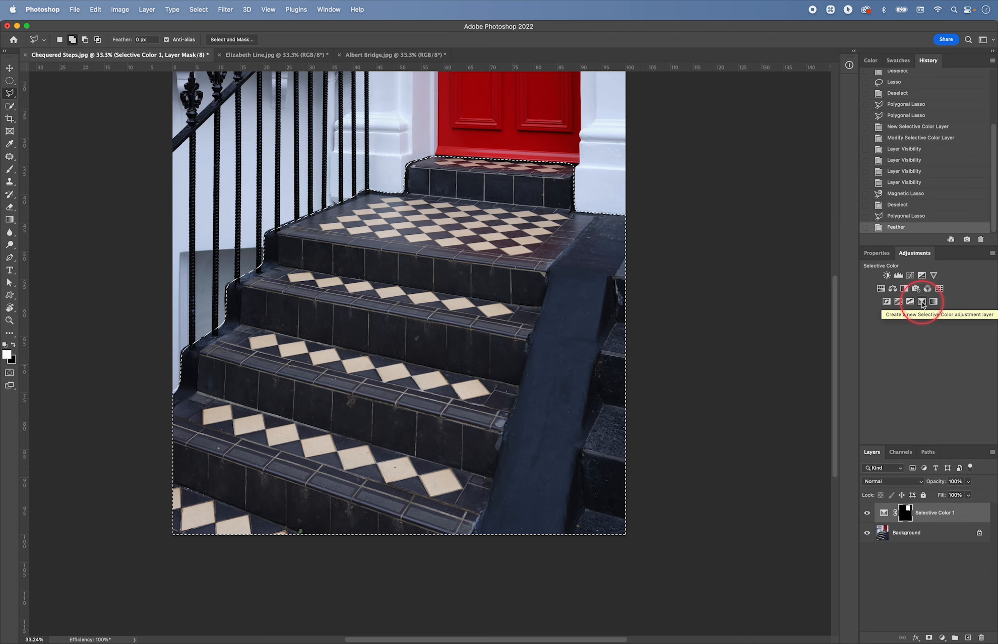
click(922, 302)
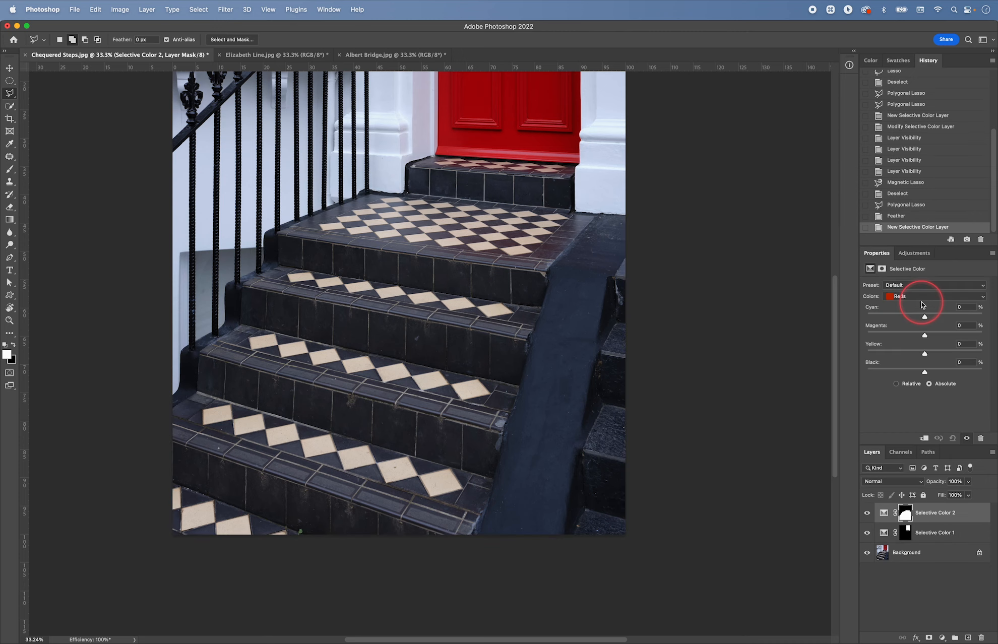
click(911, 297)
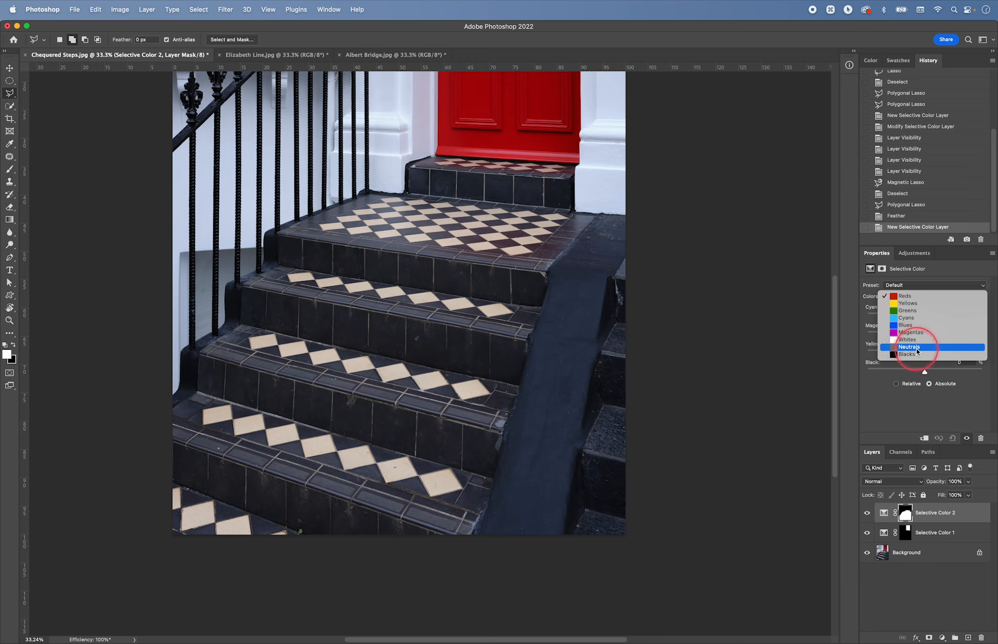
click(917, 352)
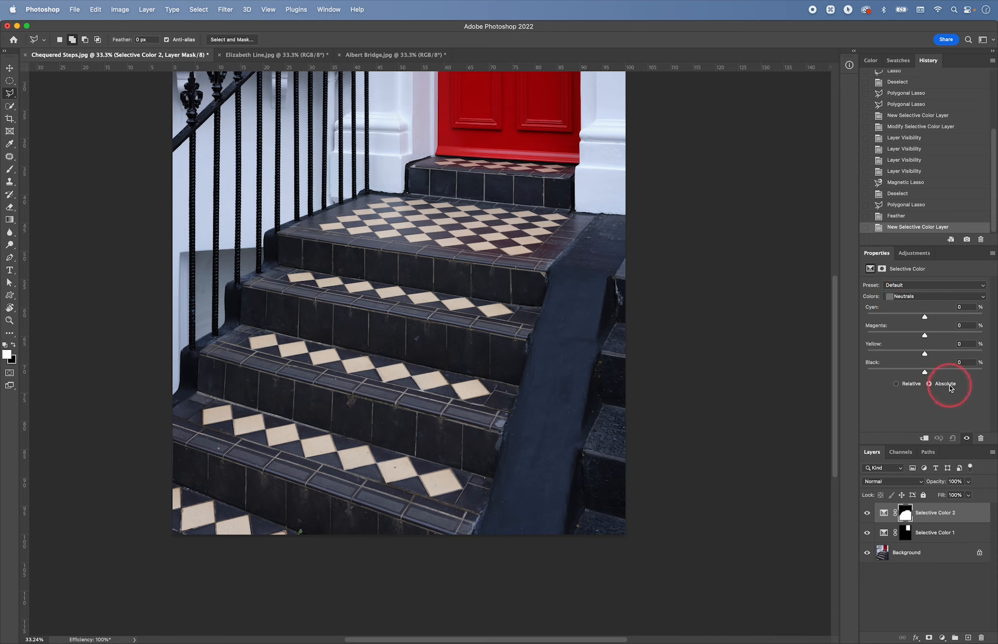
Switch the staircase adjustment's method to Relative and set the Cyan of the Neutrals to +10%
click(906, 385)
click(932, 384)
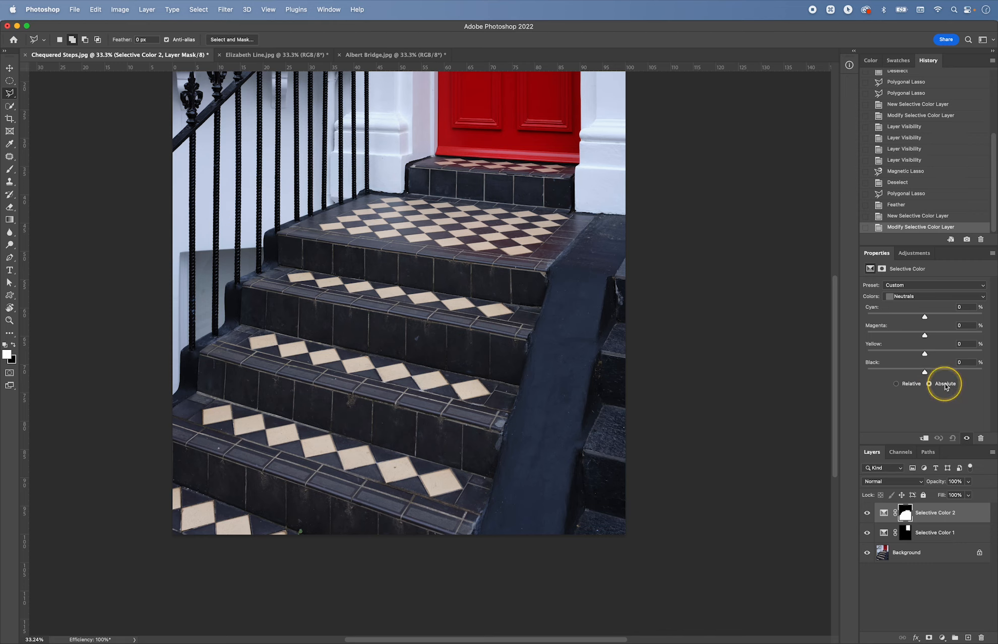
click(910, 386)
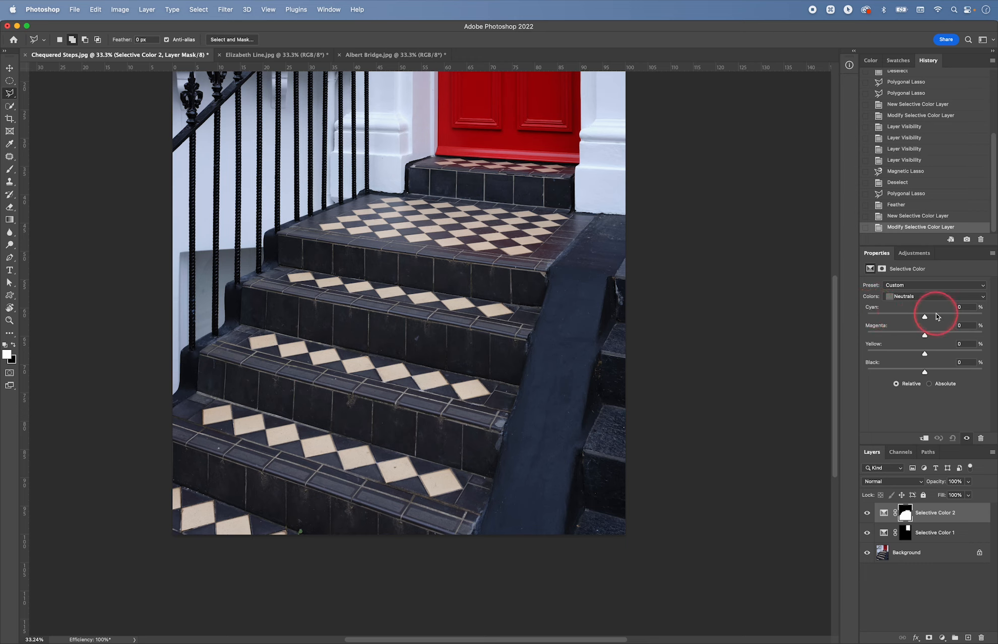
mouse_move(924, 317)
mouse_down()
mouse_move(957, 317)
mouse_move(916, 317)
mouse_move(925, 320)
mouse_up()
drag(926, 319, 931, 318)
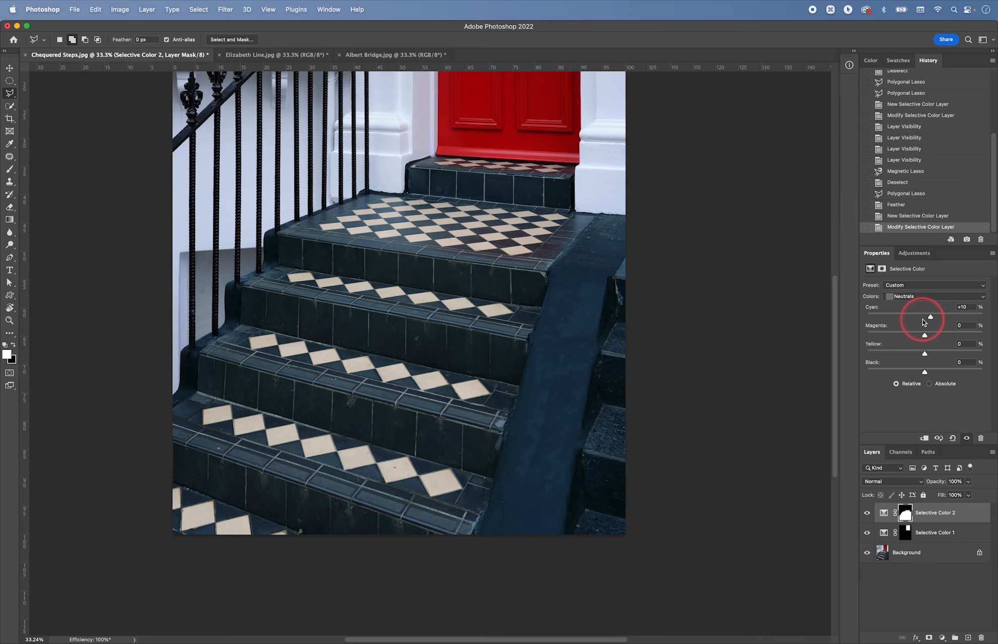
Switch the staircase adjustment's method to Absolute and set the Neutrals to Cyan -2% and Yellow +6%
click(930, 385)
drag(931, 319, 926, 318)
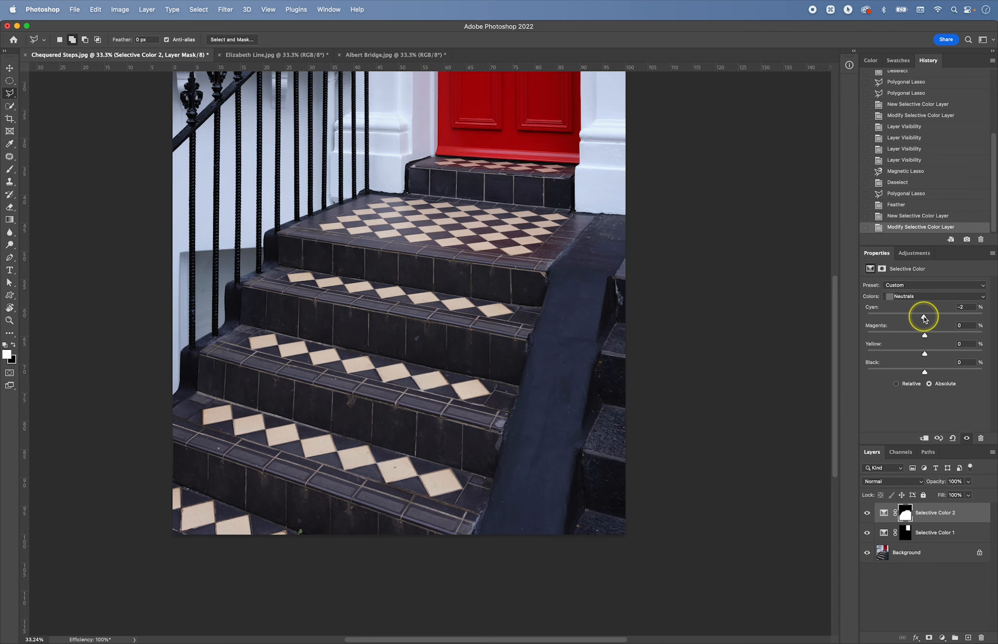
drag(925, 318, 930, 356)
Compare the staircase with and without its Selective Color adjustment
click(966, 438)
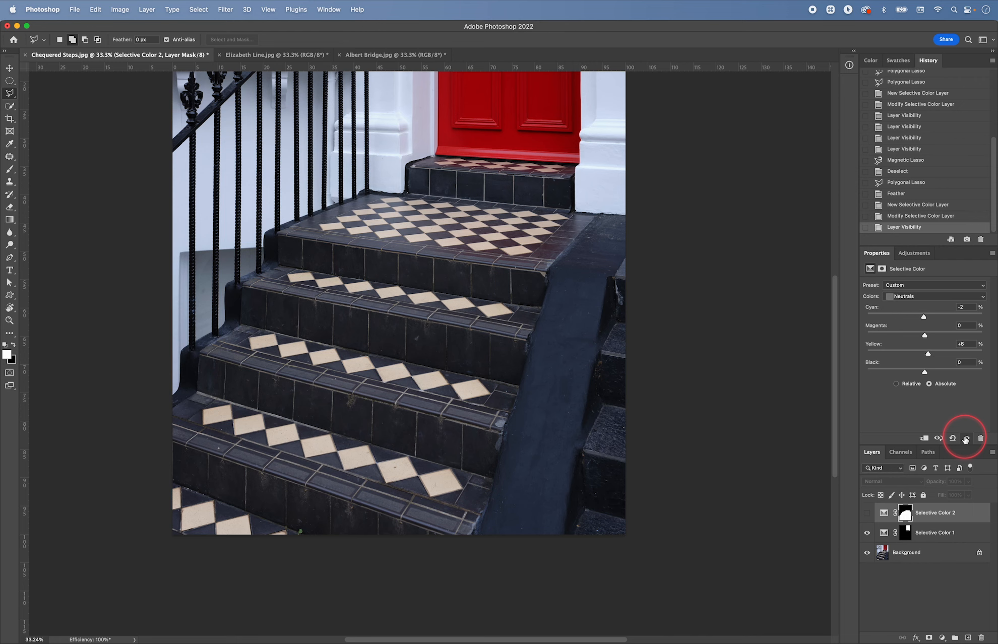
click(966, 438)
click(966, 438)
click(966, 437)
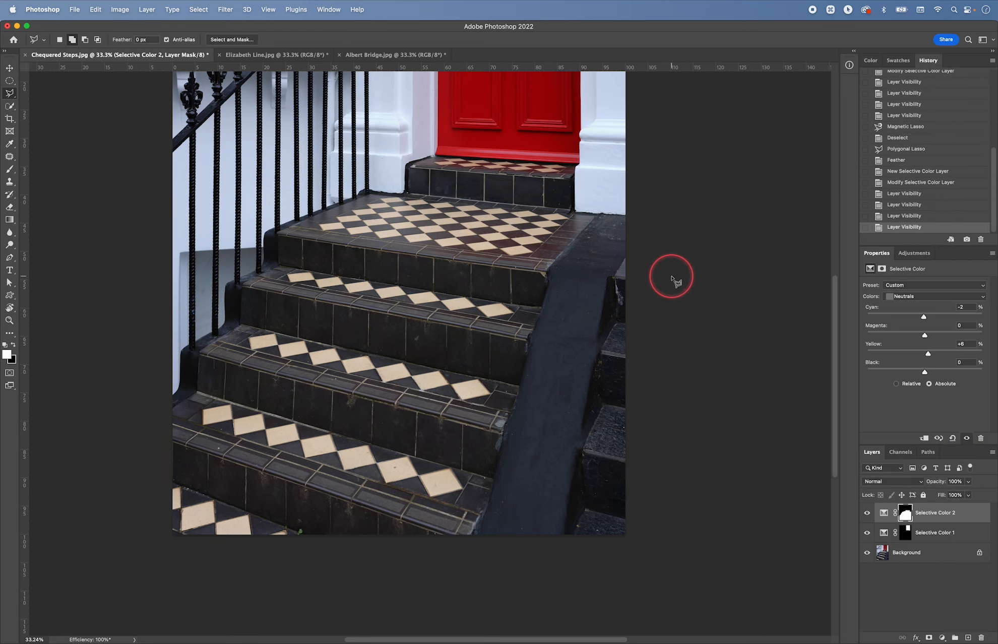
View the whole steps photo and compare it with and without both Selective Color adjustment layers
key(super+0)
key(super+minus)
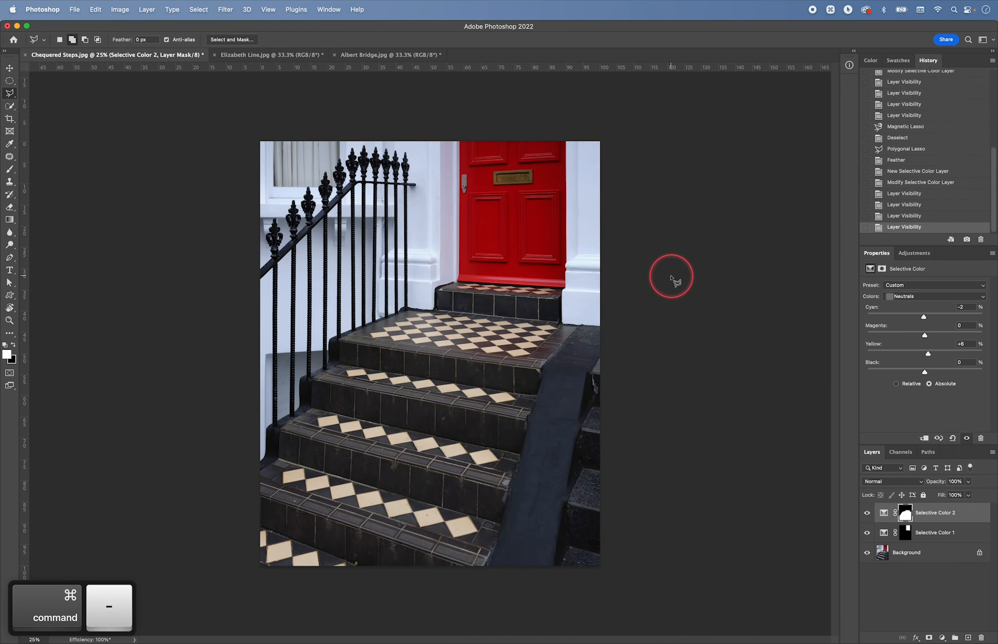
alt+click(868, 553)
alt+click(867, 555)
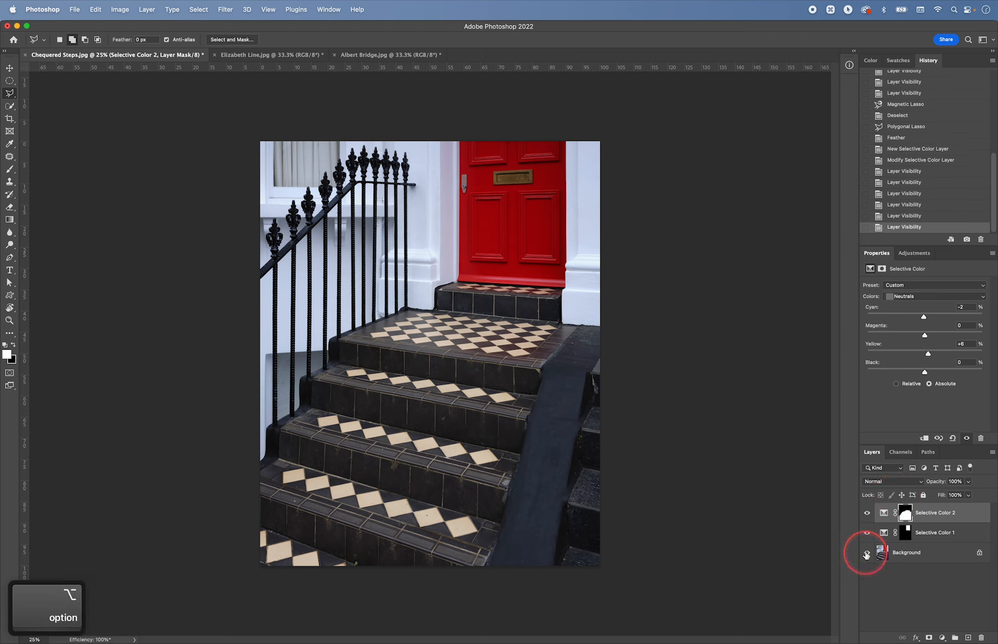
alt+click(867, 555)
alt+click(867, 555)
alt+click(867, 554)
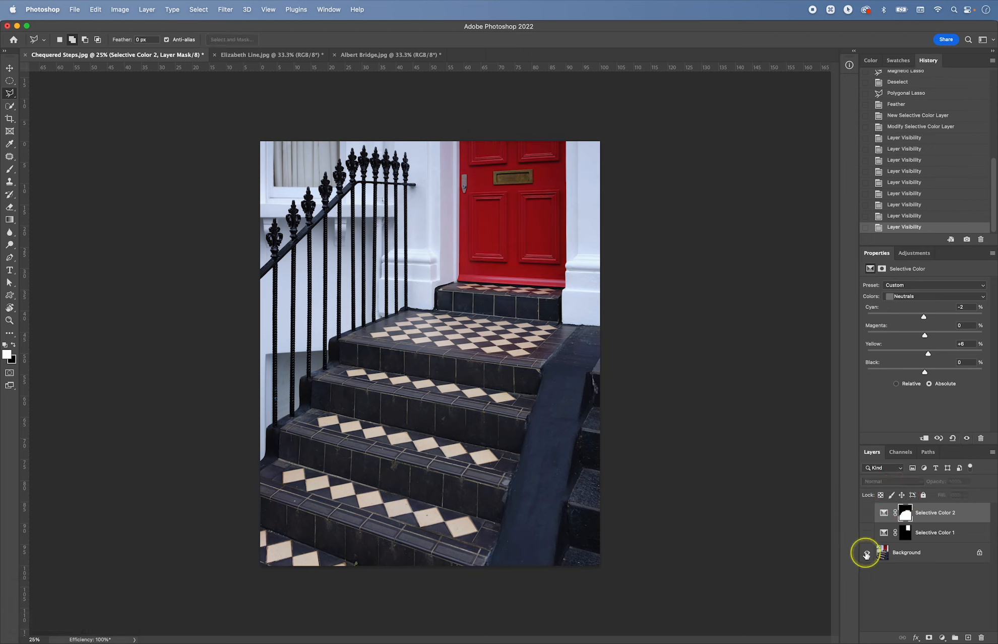
alt+click(867, 555)
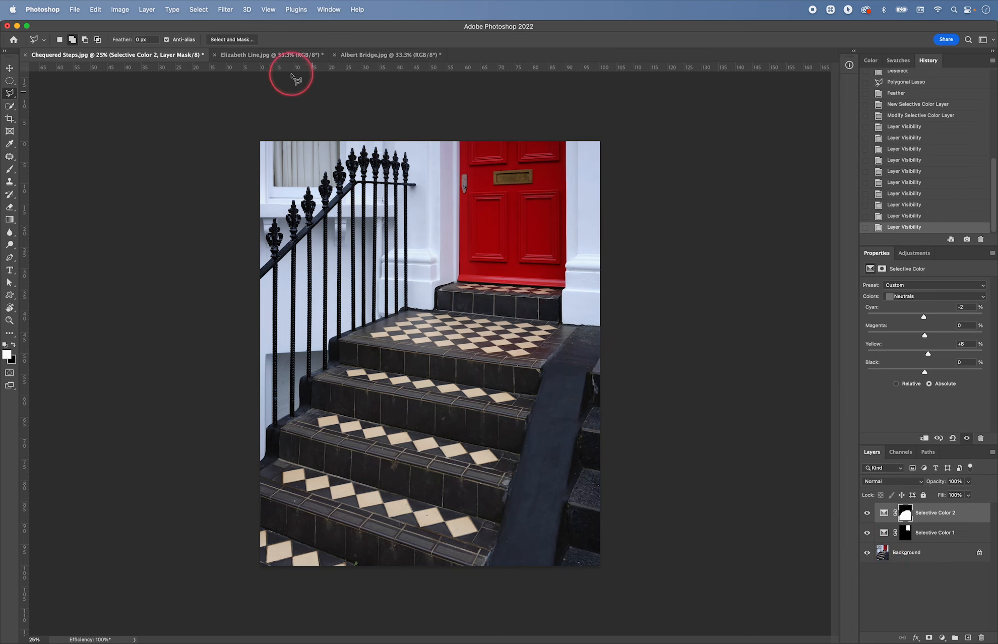
Switch to Elizabeth Line.jpg and select the whole panelled wall between ceiling and floor with the Polygonal Lasso tool, closing the outline outside the canvas
click(262, 55)
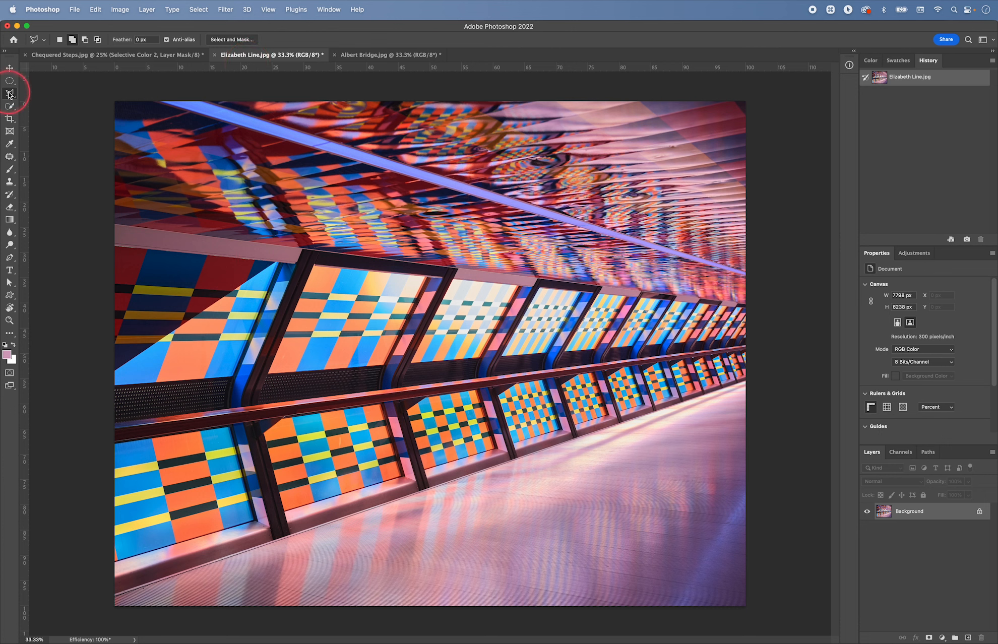
click(103, 220)
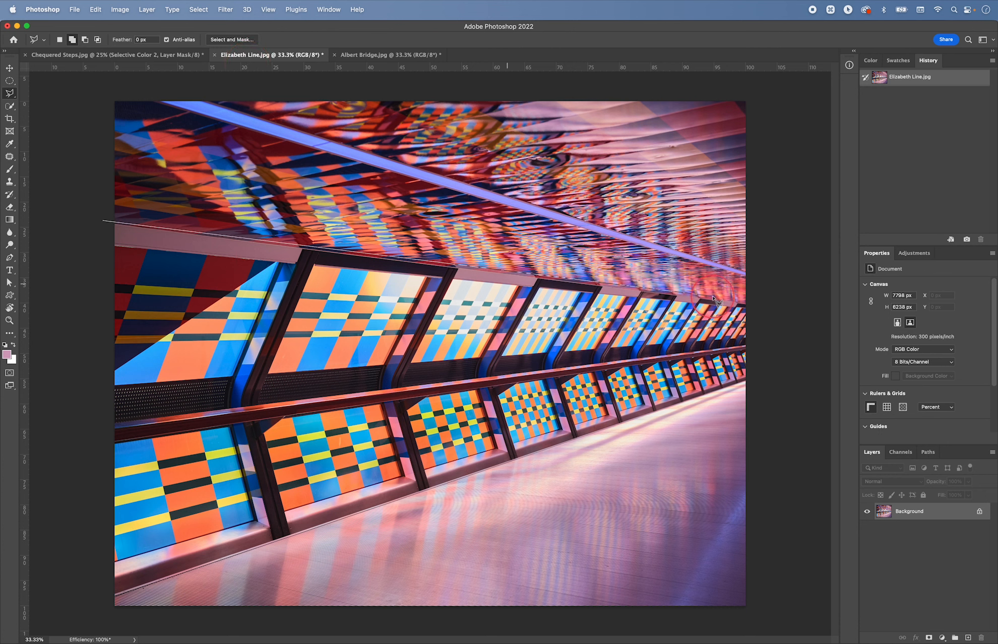
click(832, 314)
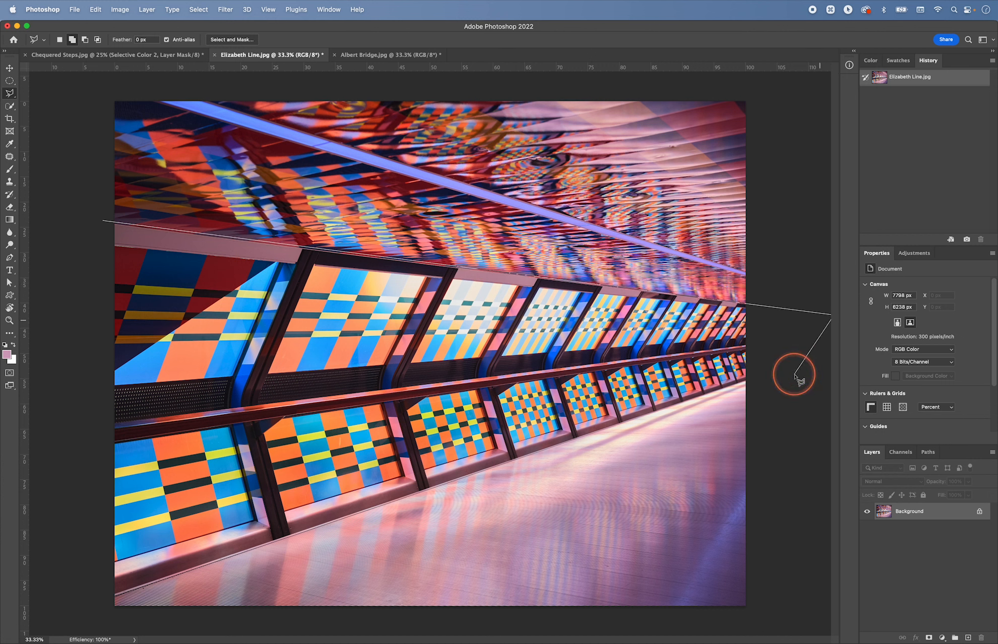
click(754, 376)
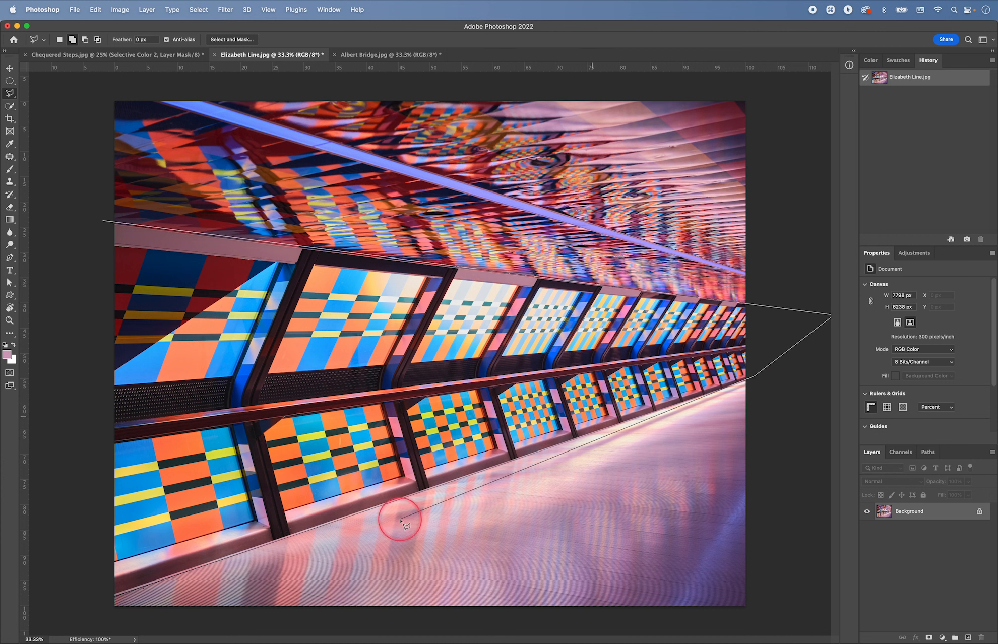
click(101, 599)
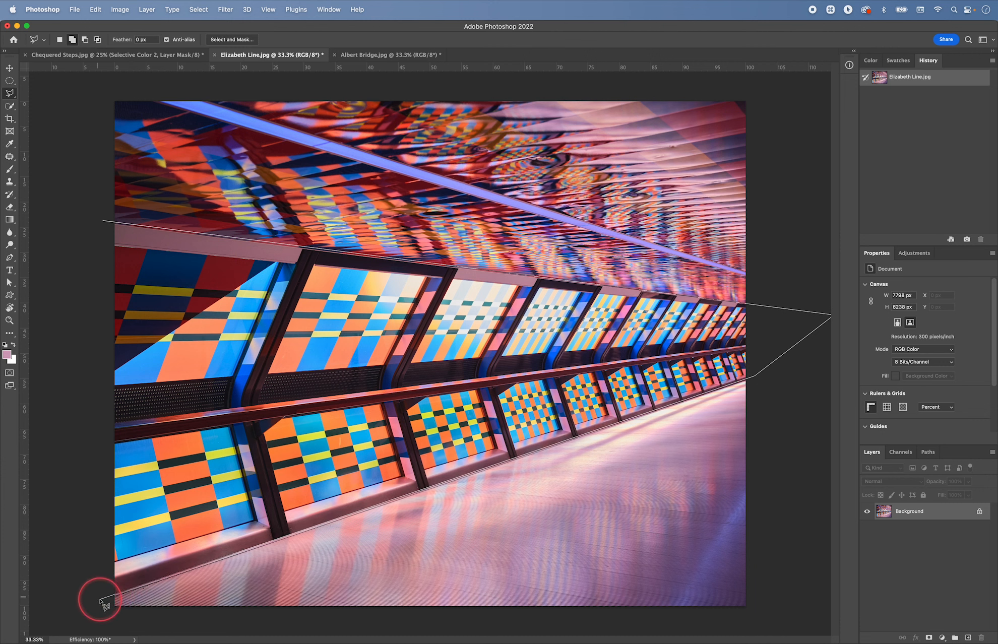
click(104, 226)
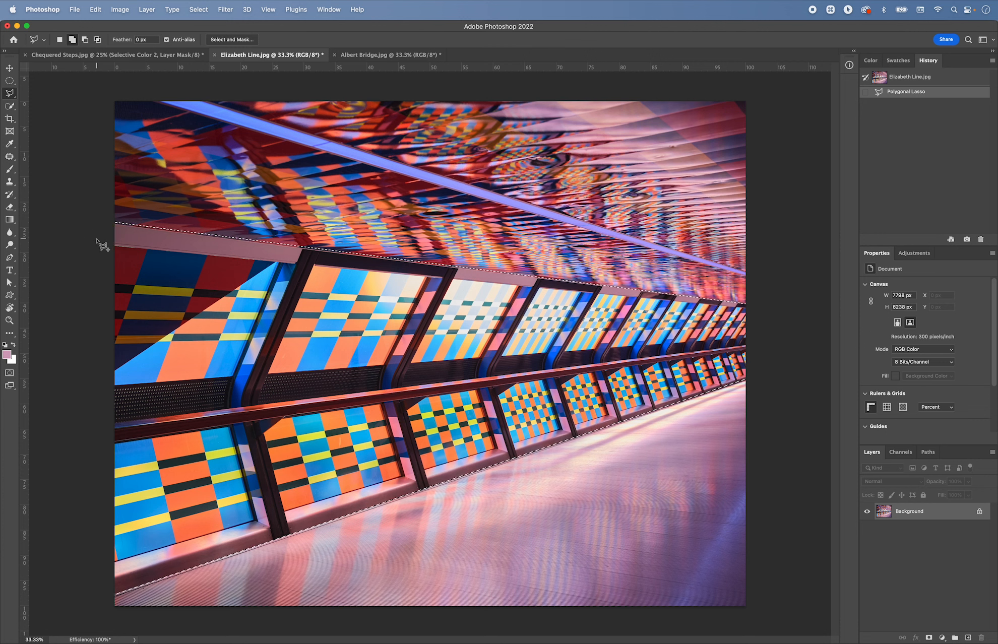
Feather the wall selection with a radius of 50 pixels and add a Selective Color adjustment layer masked to it
key(shift+F6)
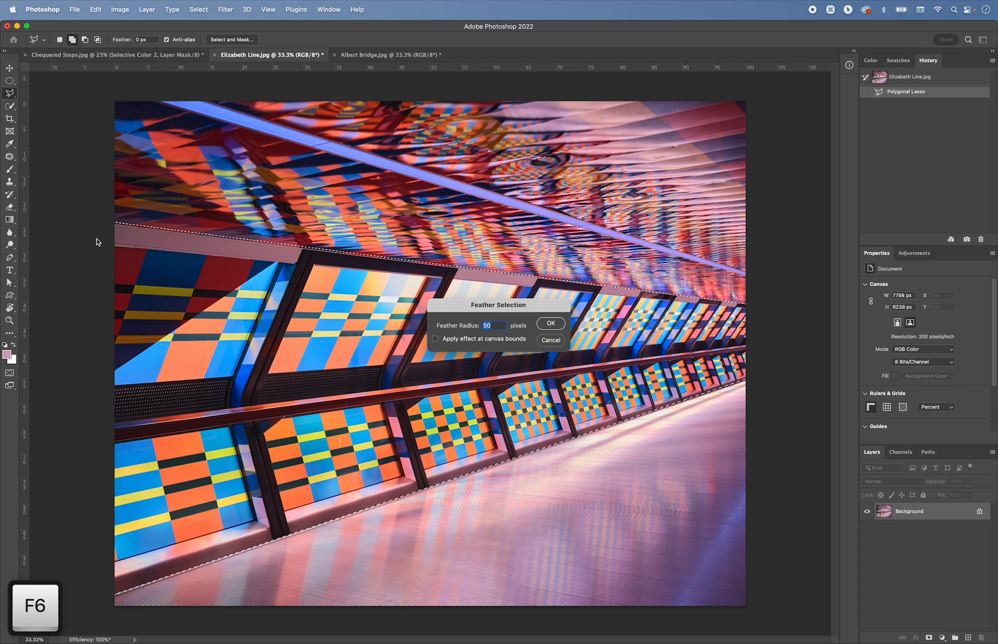
key(Return)
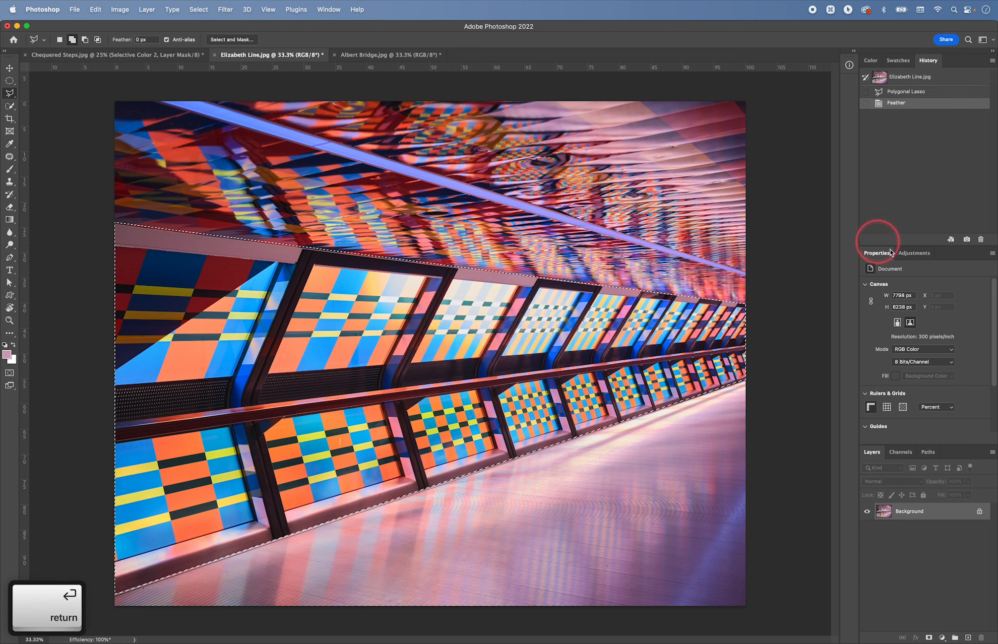
click(913, 253)
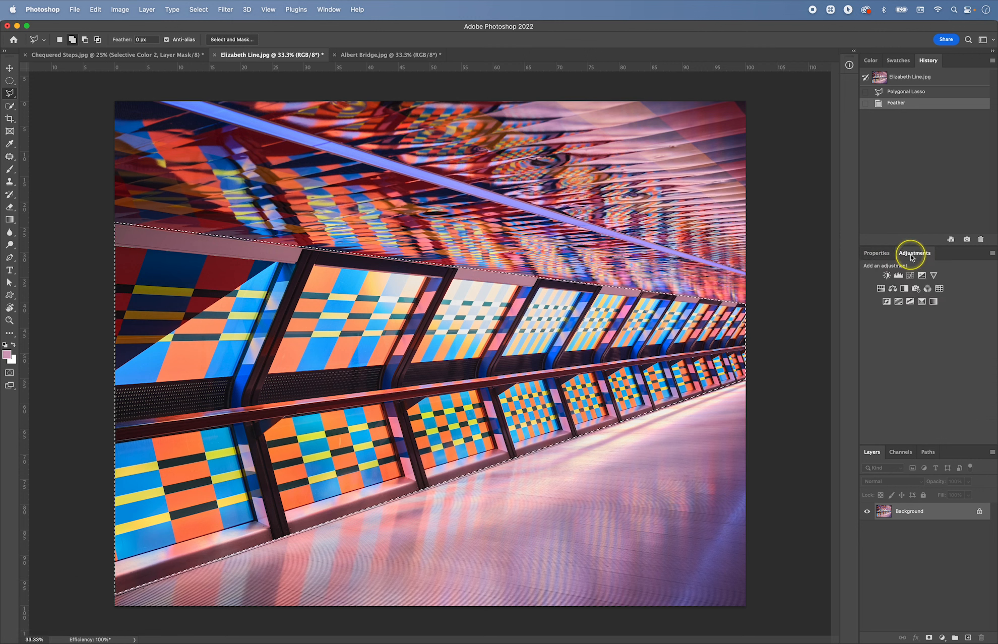
click(923, 302)
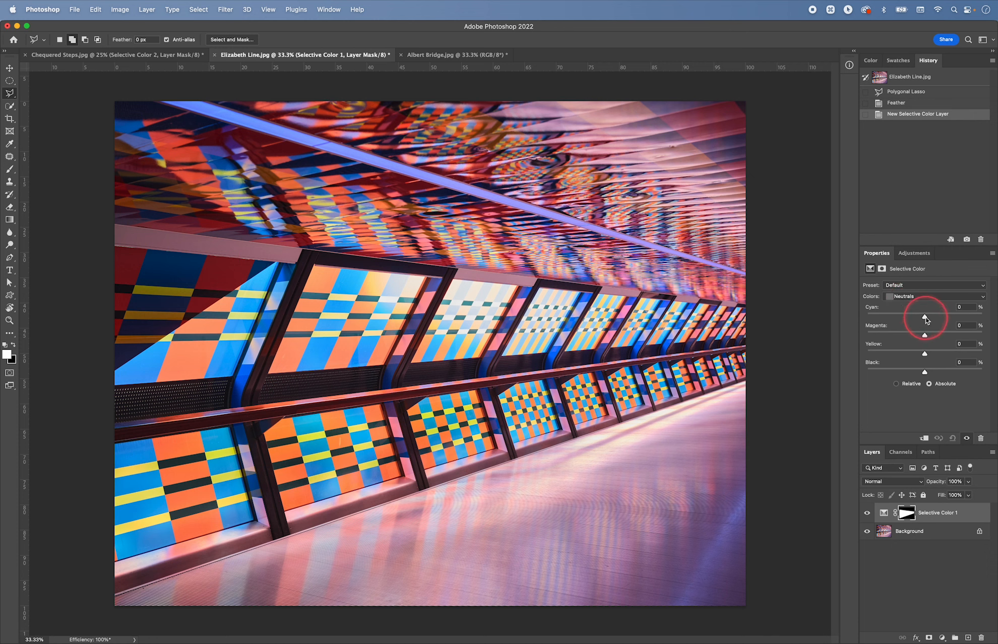
Set the wall adjustment's Neutrals to Cyan -10% and Yellow +12%
drag(927, 319, 922, 318)
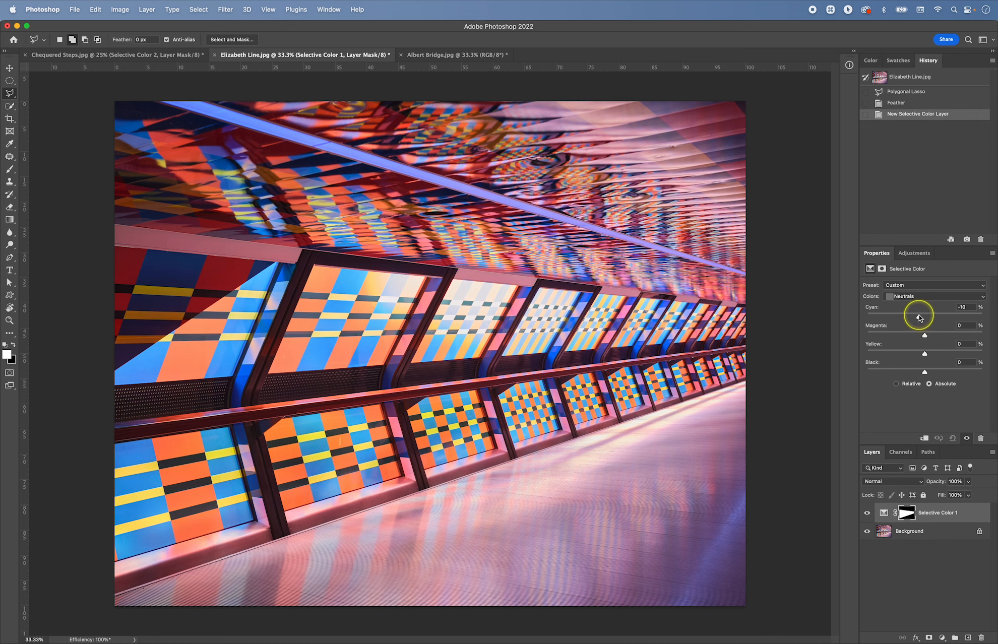
drag(920, 318, 919, 317)
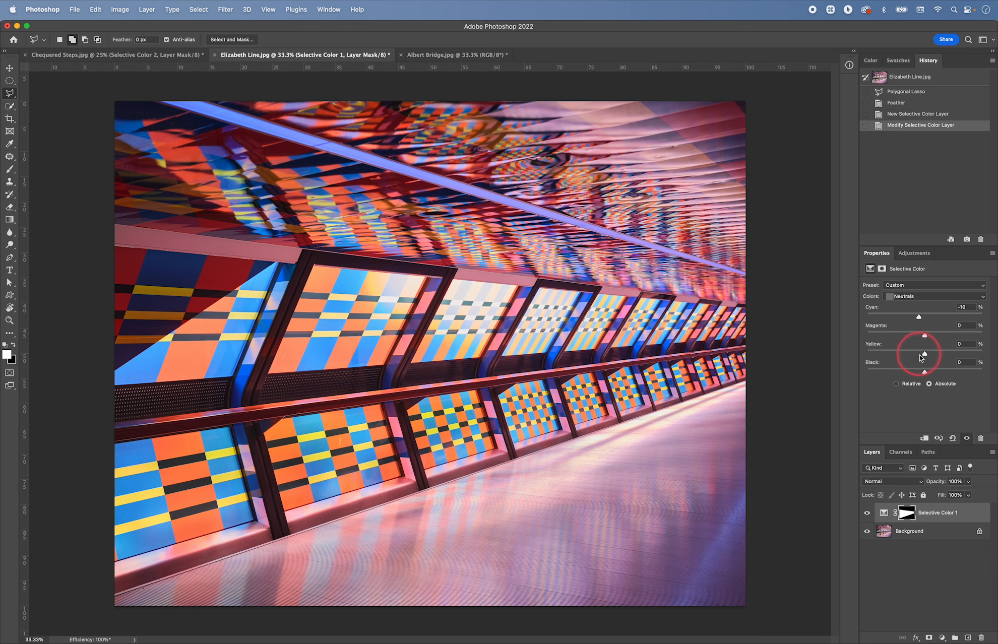
drag(925, 356, 932, 356)
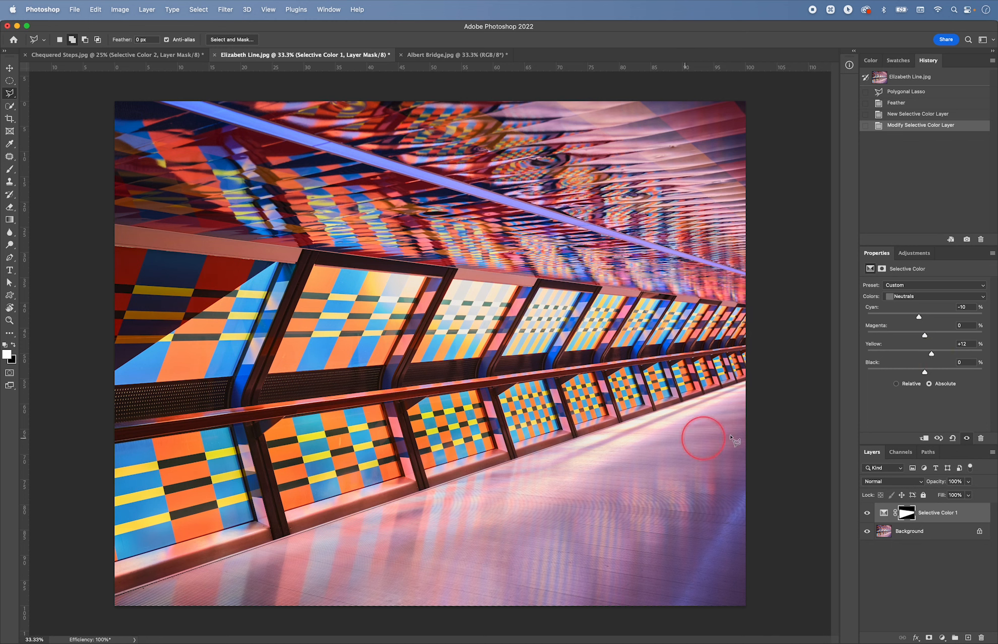
Compare the panelled wall with and without its Selective Color adjustment
click(967, 439)
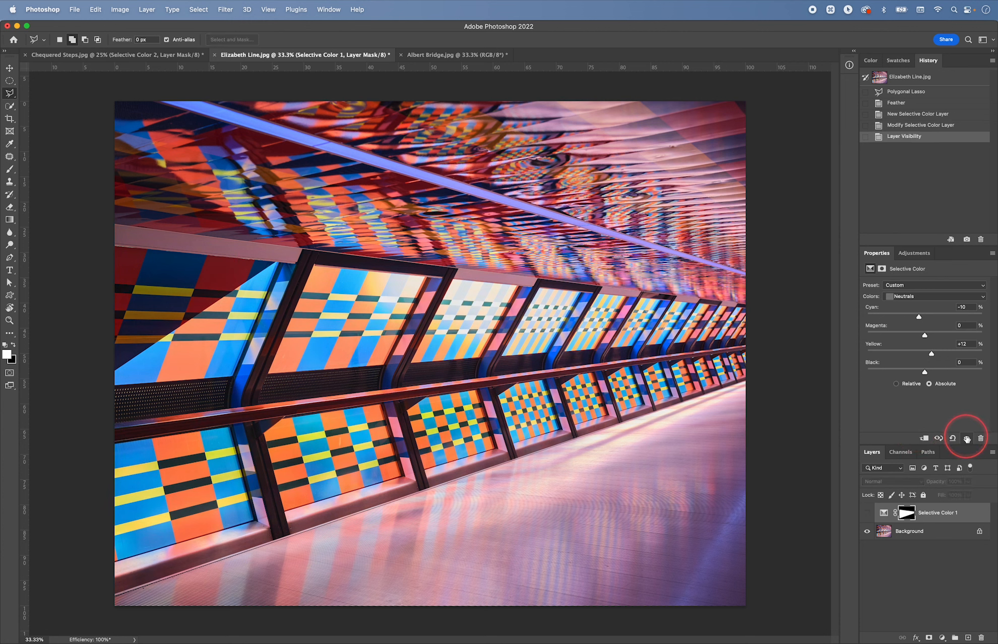
click(966, 439)
click(966, 439)
click(967, 438)
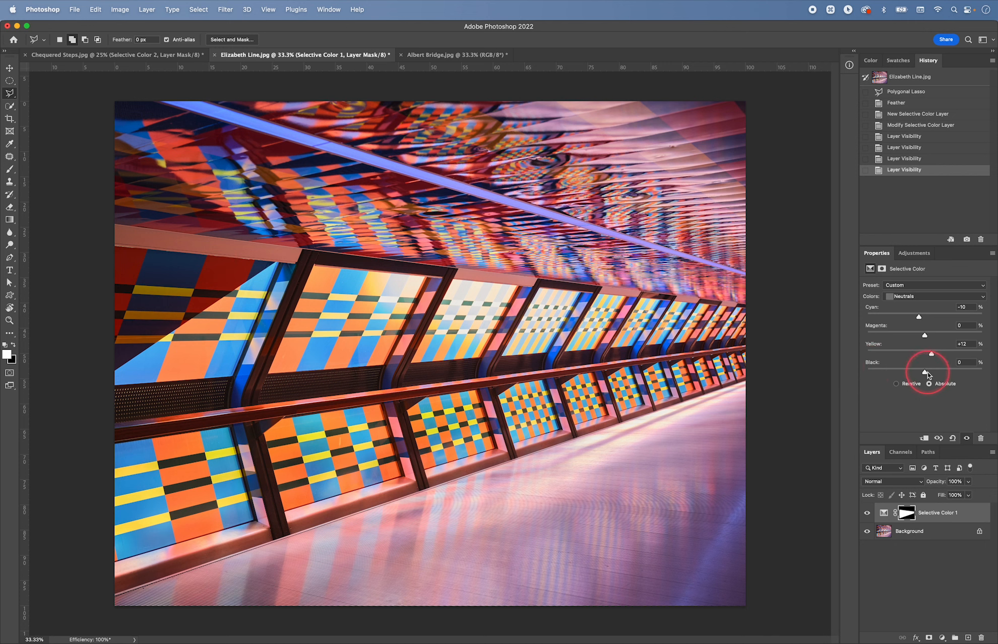
Set the Black of the wall adjustment's Neutrals to +1% and compare the photo with and without the adjustment
drag(930, 375, 925, 374)
click(966, 439)
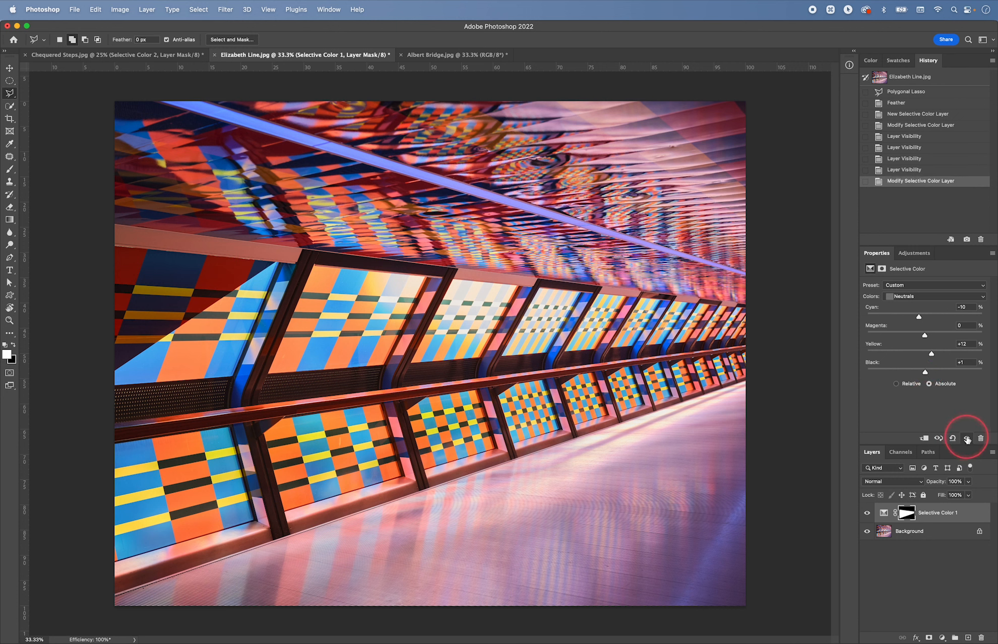
click(967, 440)
click(967, 440)
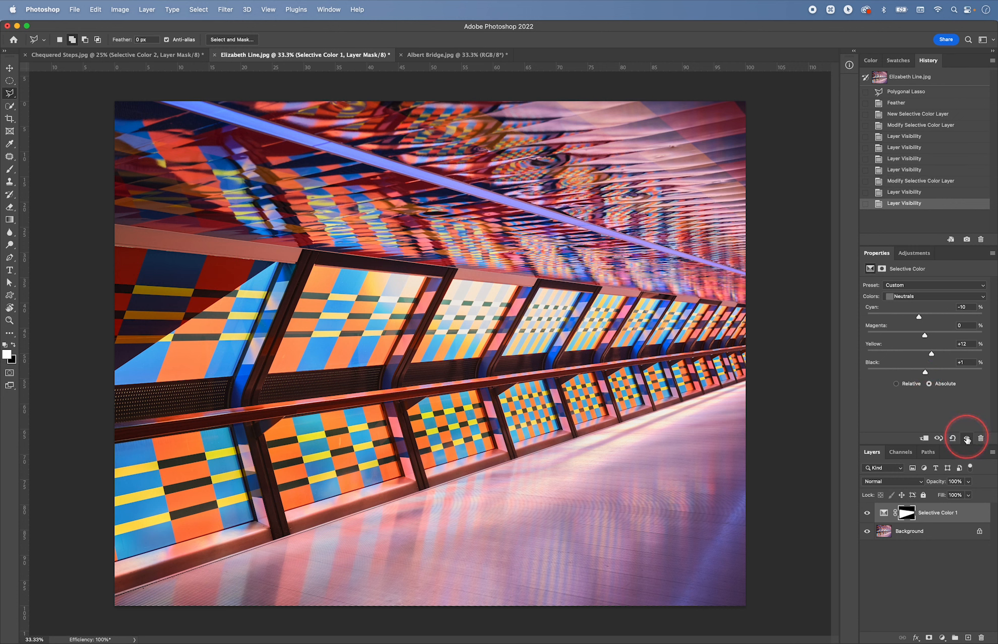
Switch to Albert Bridge.jpg and select the sky with the Polygonal Lasso tool, roughly following the bridge and treeline and closing the outline outside the canvas
click(430, 55)
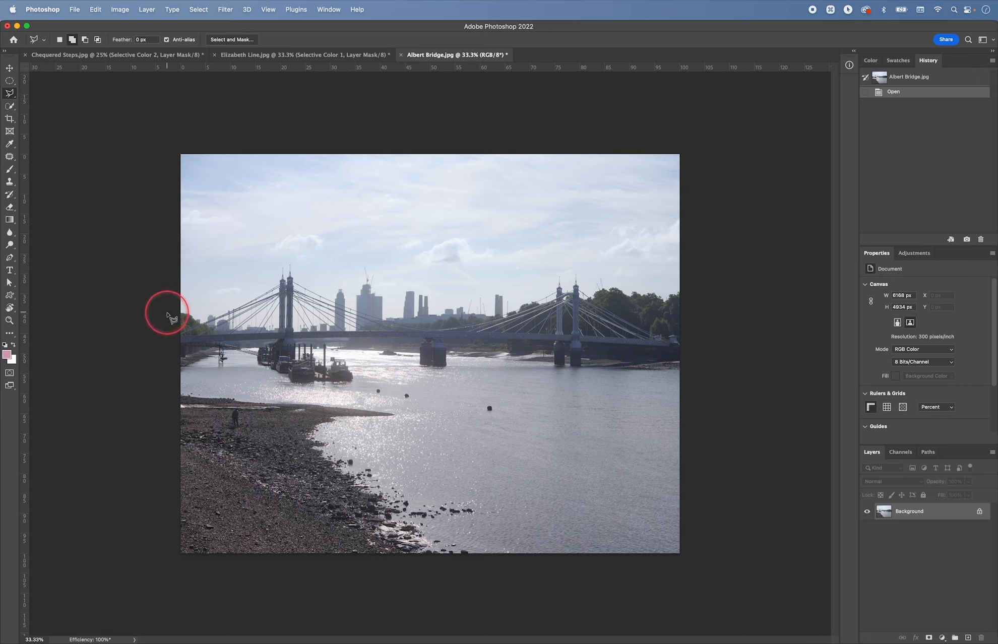
click(168, 313)
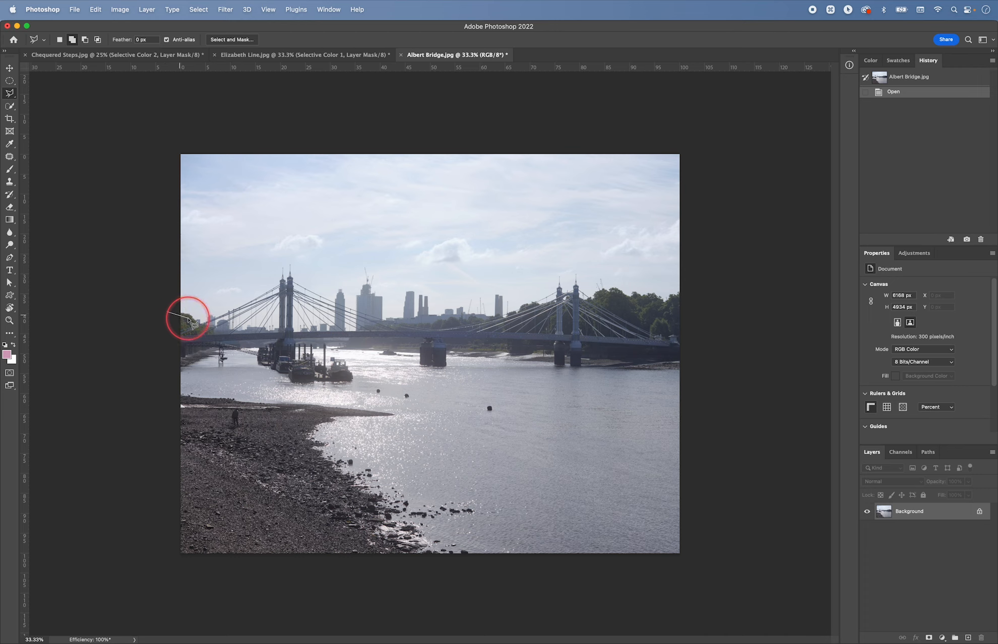
click(195, 323)
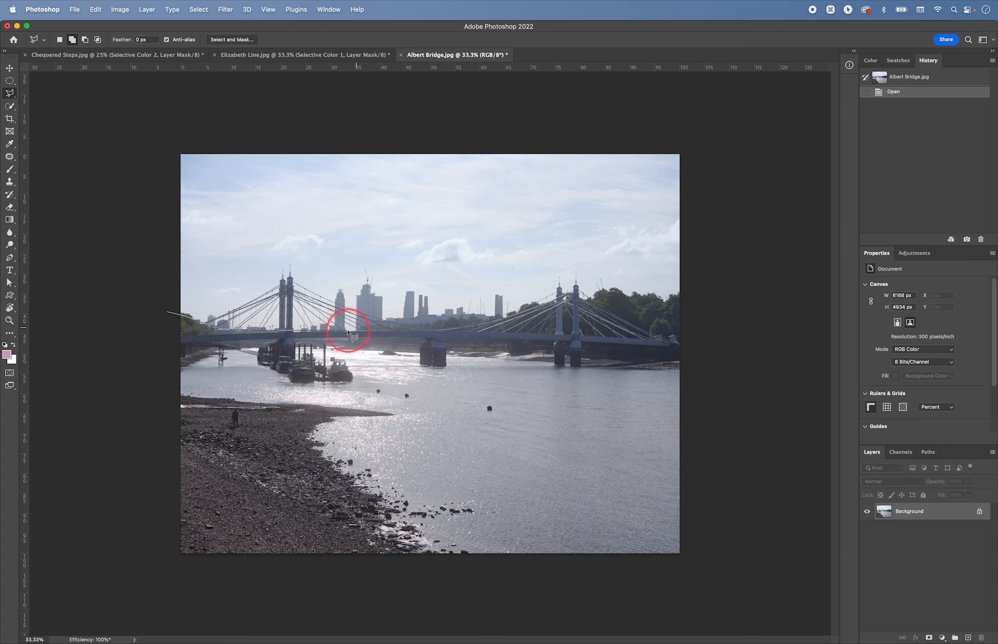
click(347, 329)
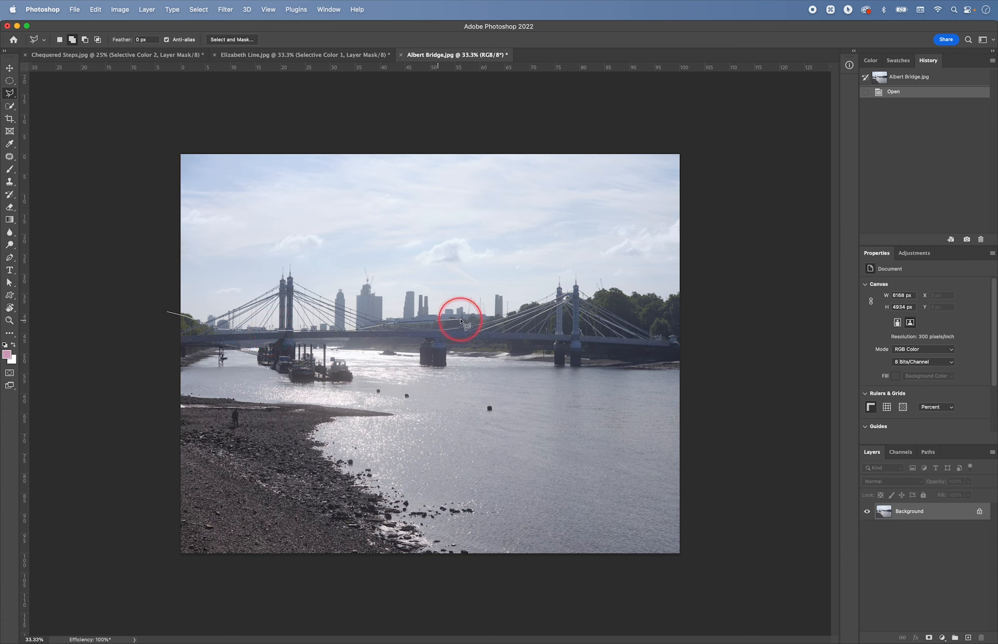
click(475, 316)
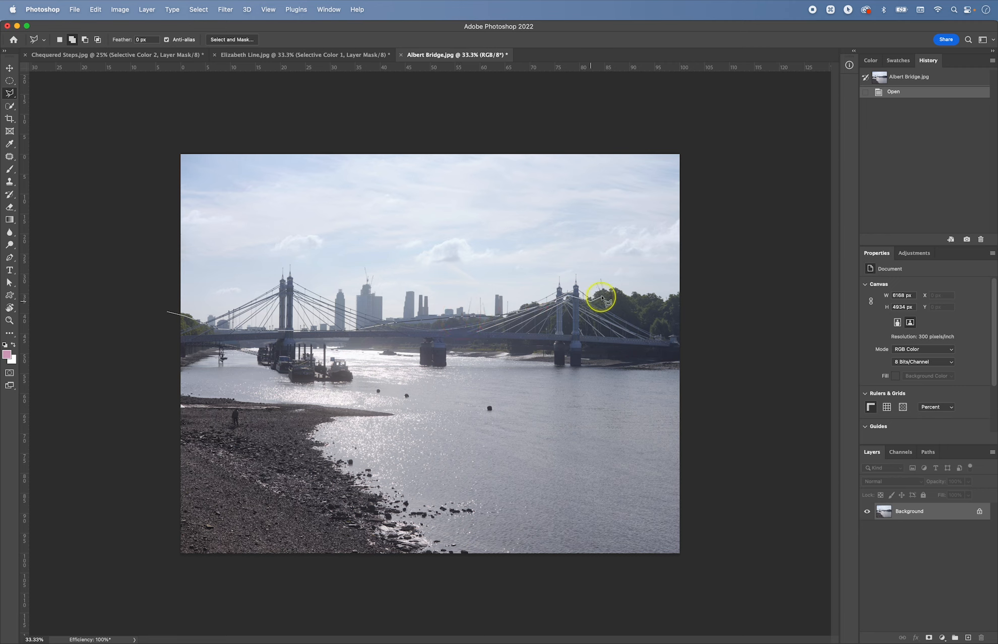
drag(601, 298, 669, 300)
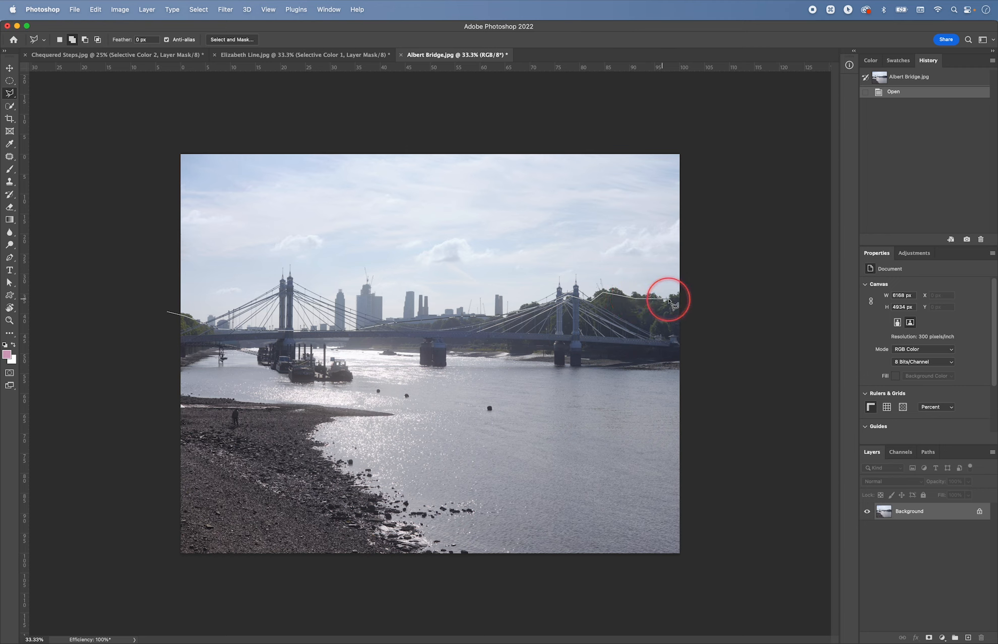
click(691, 298)
click(707, 106)
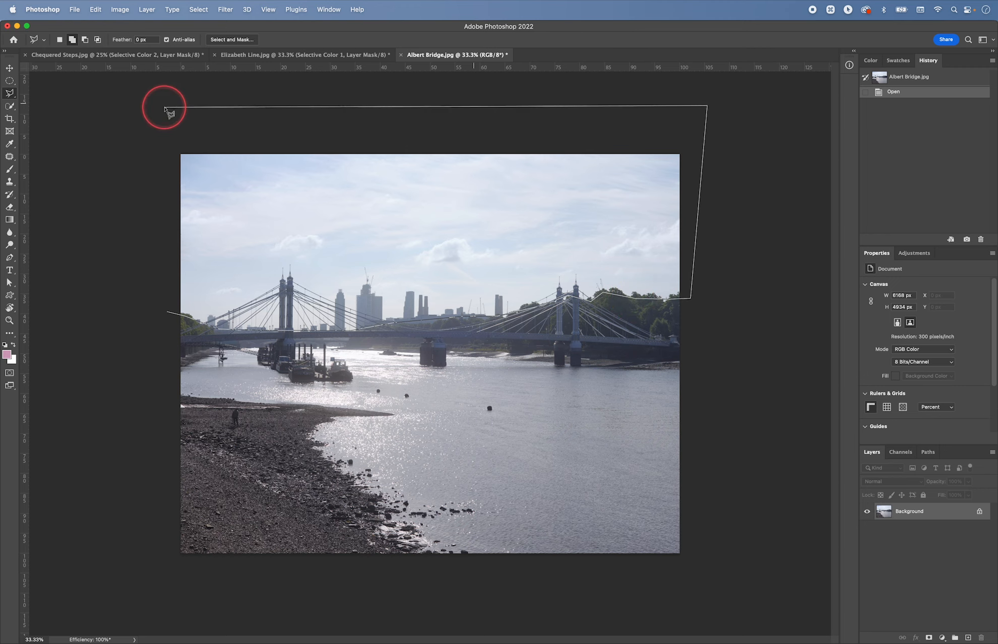
click(147, 106)
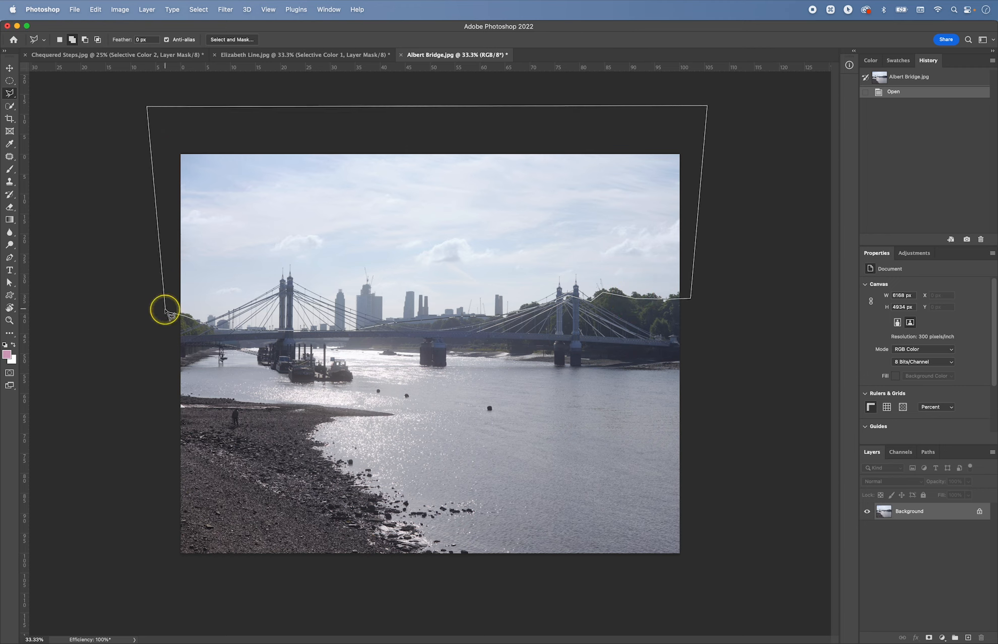
click(160, 307)
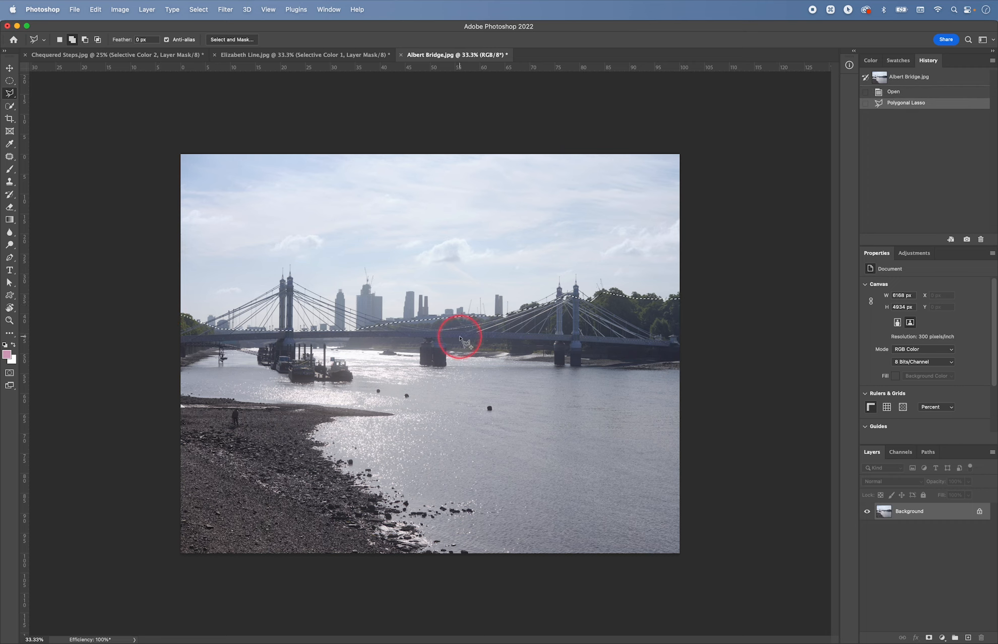
Feather the sky selection with a radius of 500 pixels
key(shift+F6)
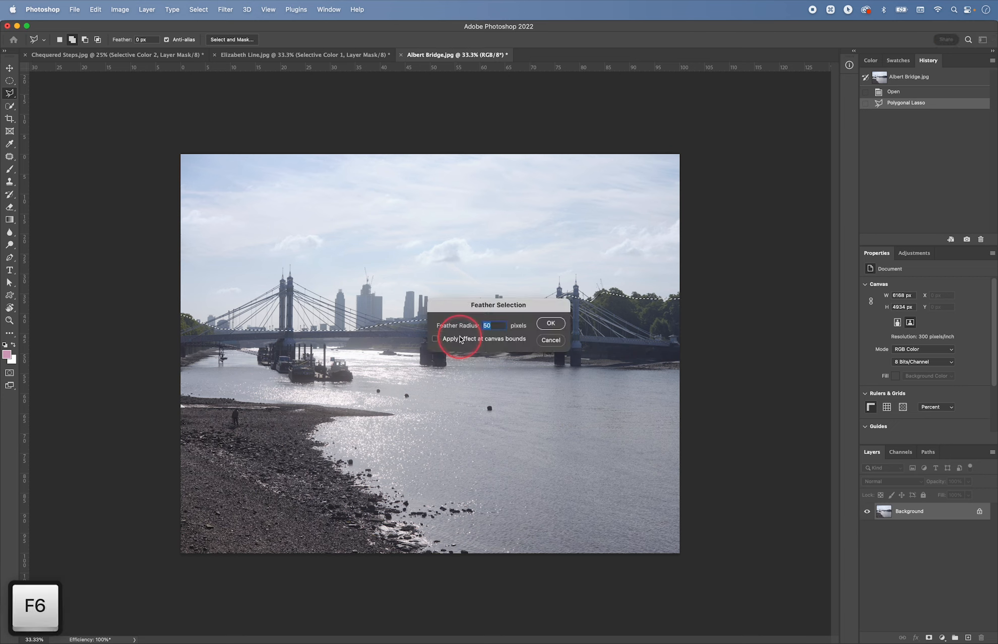
text(5)
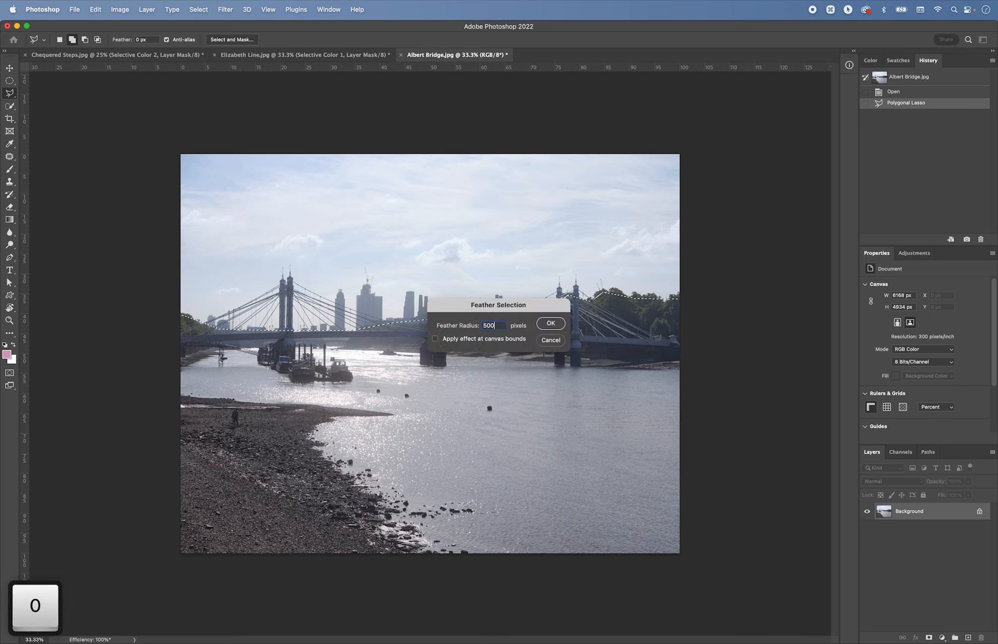
key(Return)
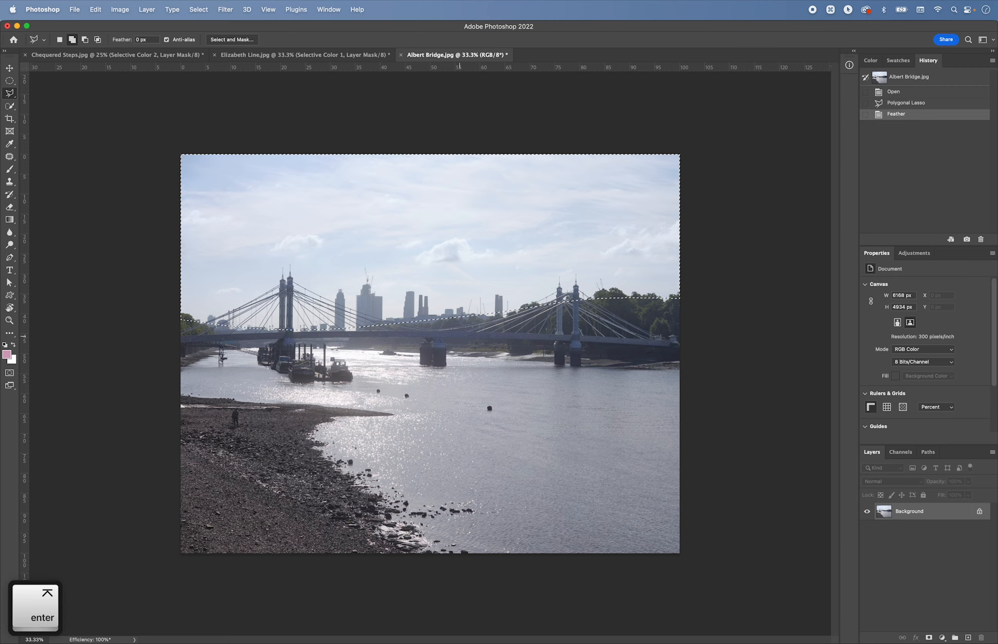
Add a Curves adjustment layer masked to the sky and darken it with a curve point at about input 171, output 154
click(912, 253)
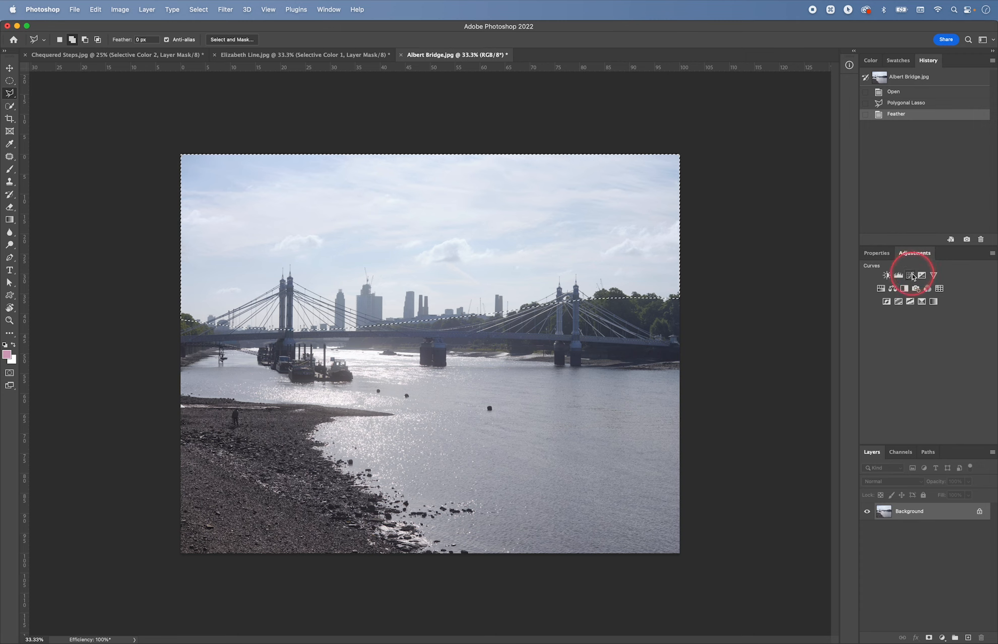
click(912, 275)
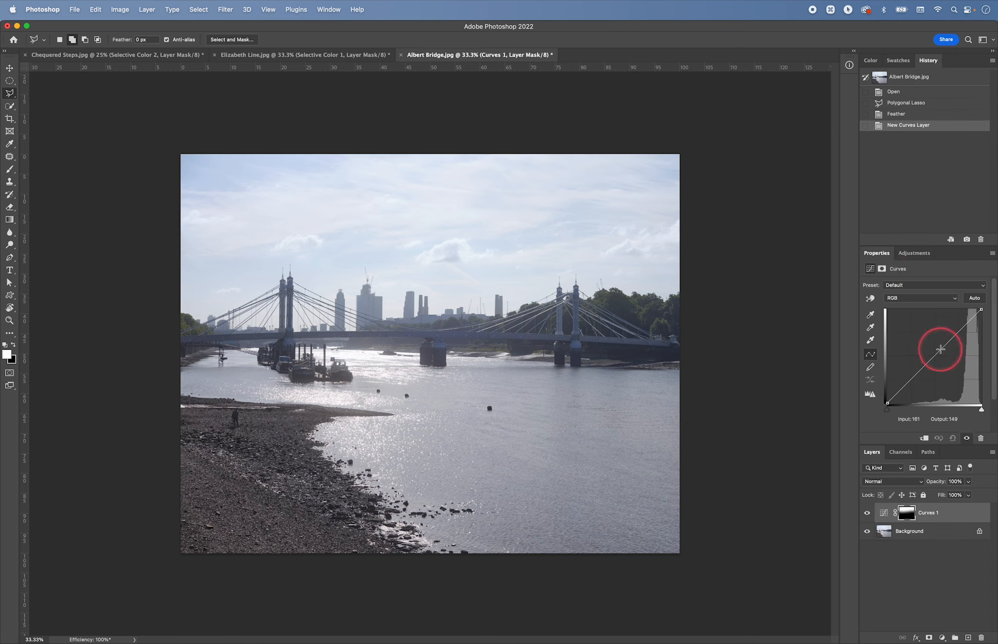
drag(941, 349, 950, 351)
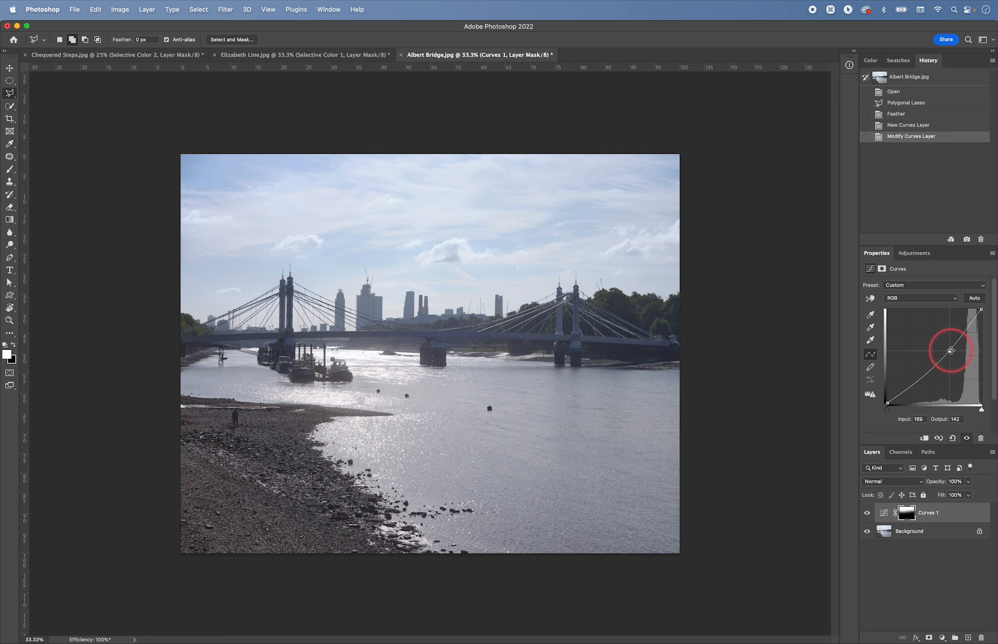
drag(950, 351, 949, 346)
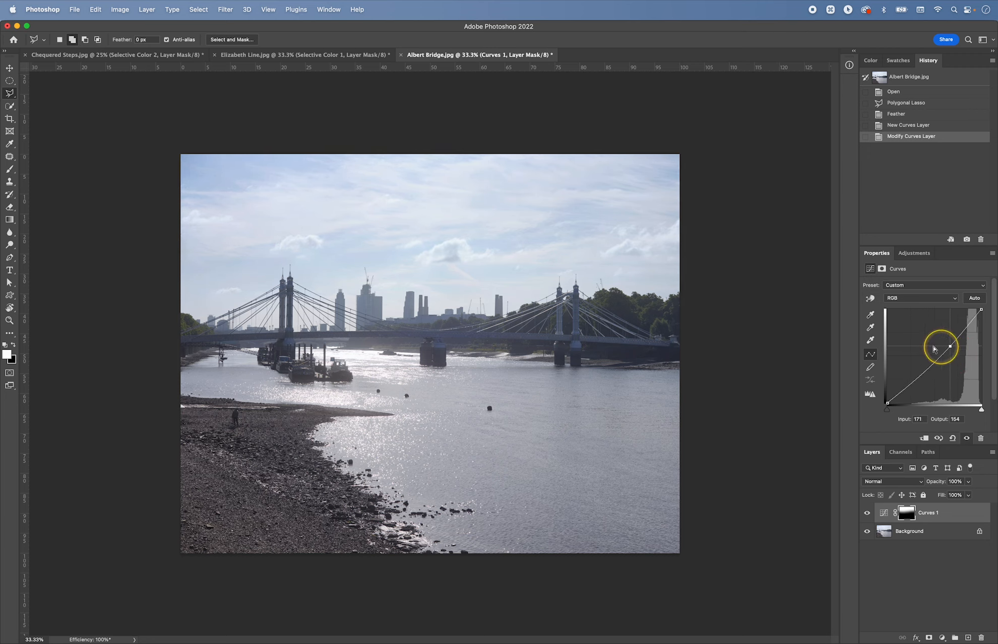
Compare the sky repeatedly with and without its Curves adjustment, leaving the adjustment layer shown
click(867, 514)
click(867, 514)
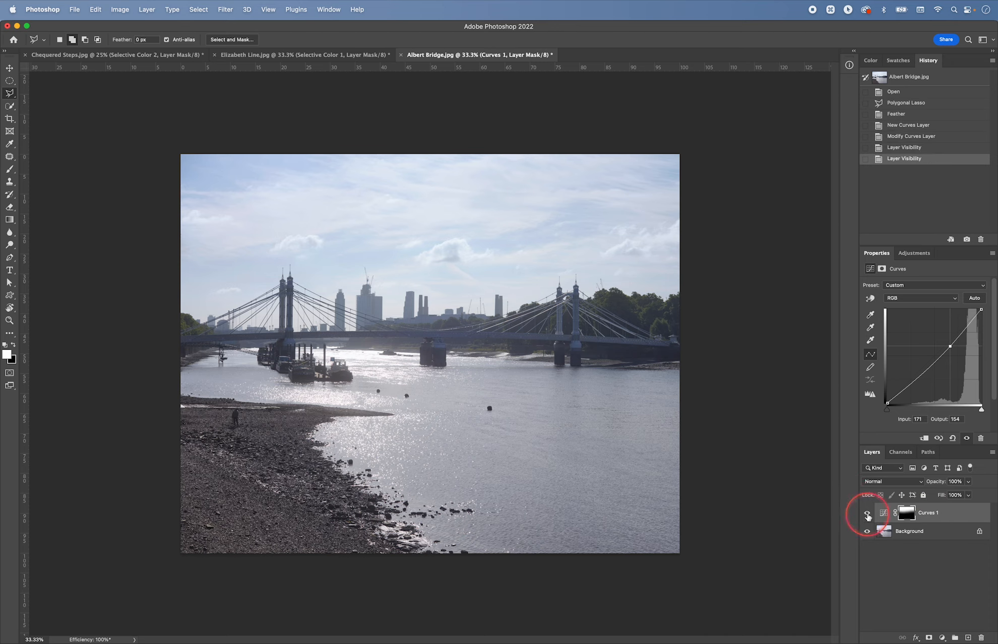
click(868, 514)
click(867, 514)
click(867, 514)
click(868, 514)
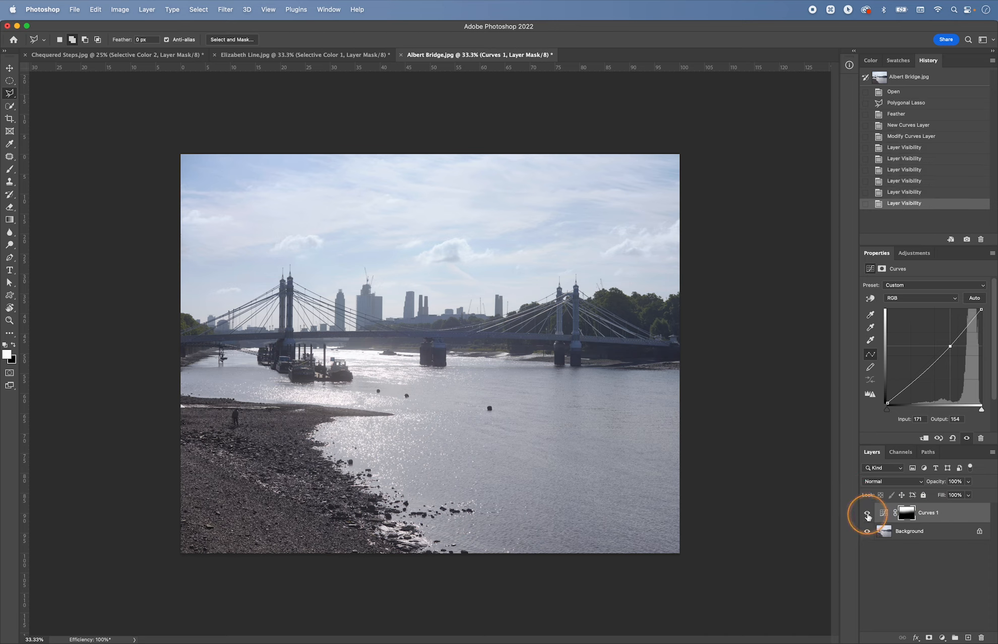